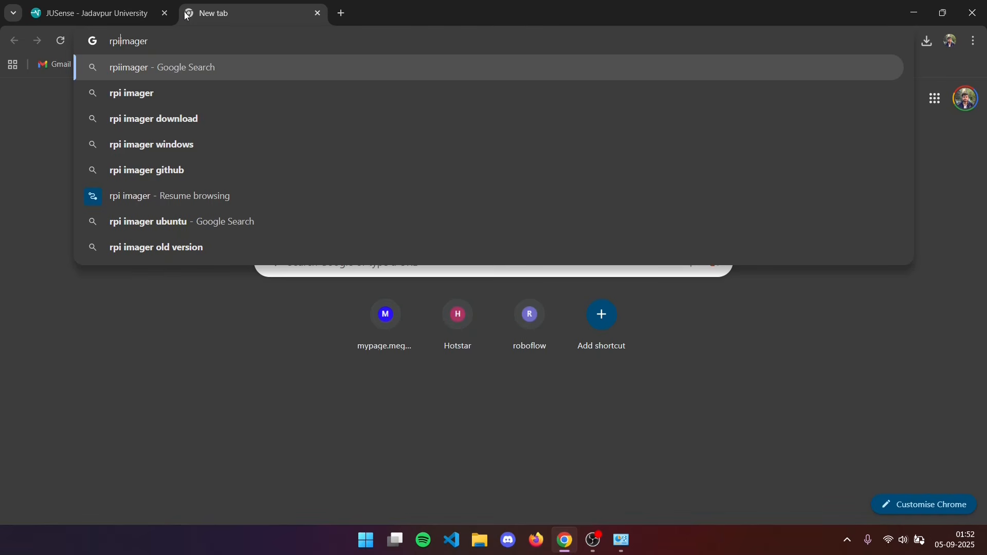
# Search the web for "rpi imager" and open the official Raspberry Pi software page.
pyautogui.press('Left')
pyautogui.press('Left')
pyautogui.press('Left')
pyautogui.press('Left')
pyautogui.press('Left')
pyautogui.press('Return')
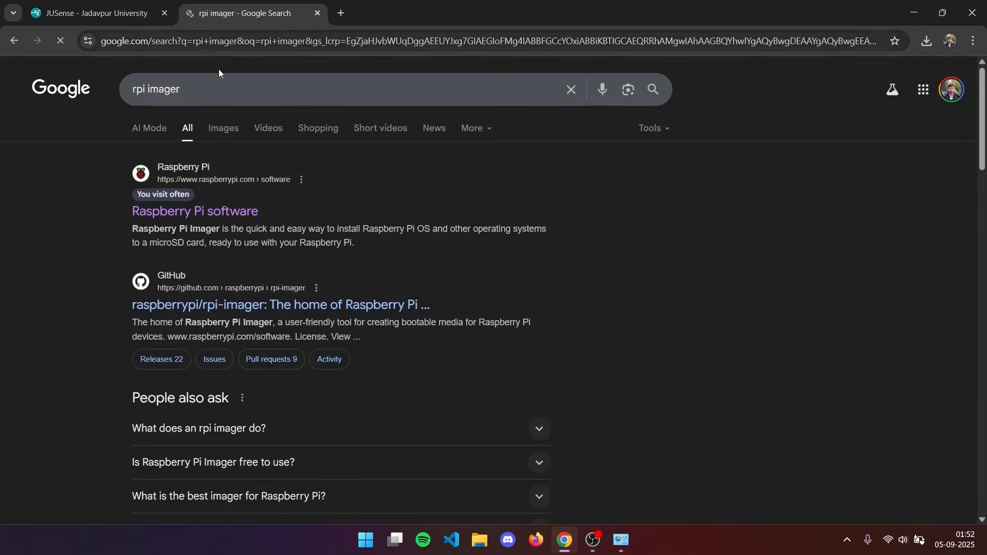
pyautogui.click(177, 206)
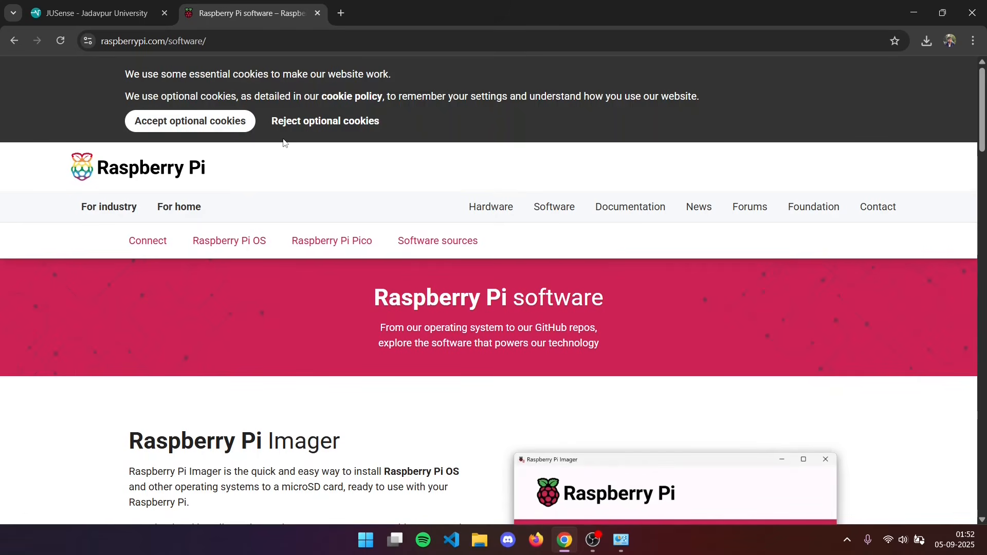
# Download Raspberry Pi Imager for Windows and run the installer imager-1.9.6.exe.
pyautogui.scroll(-6, 287, 231)
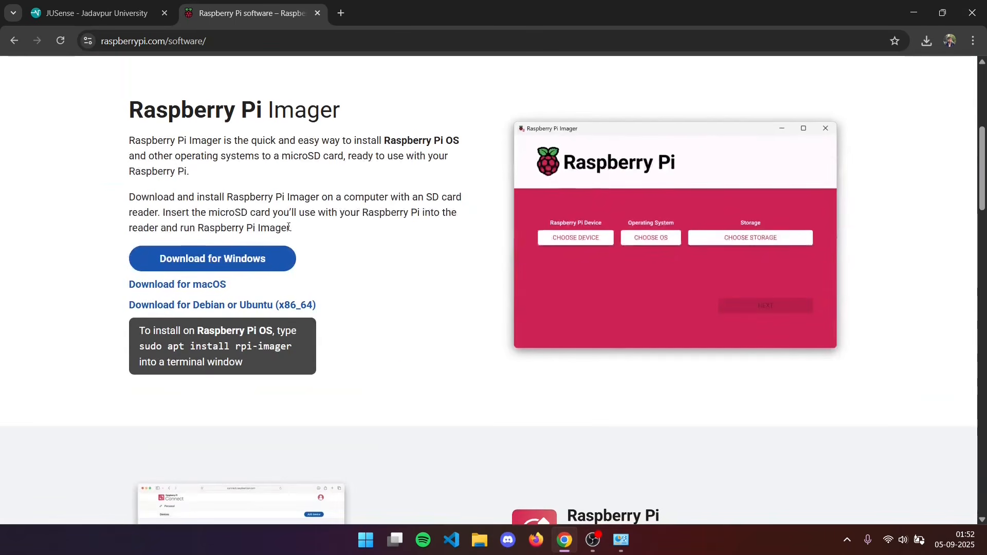
pyautogui.click(175, 259)
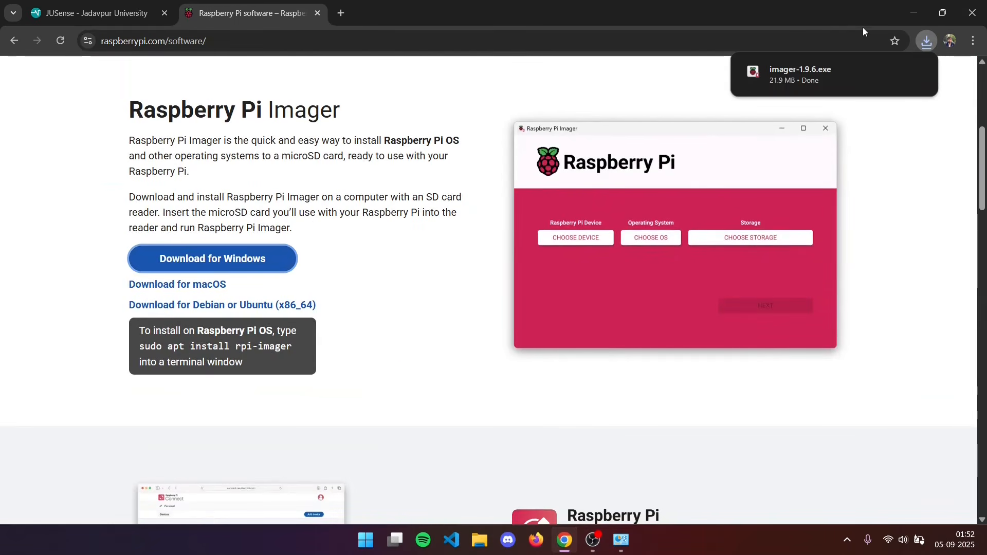
pyautogui.click(806, 81)
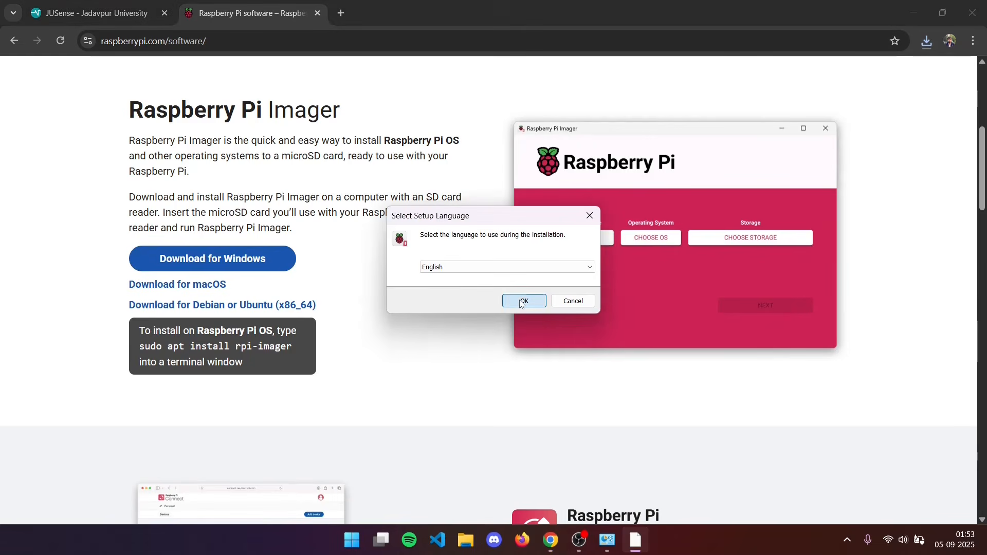
# Install Raspberry Pi Imager in English, accepting the licence agreement, without a desktop shortcut, and launch it on finishing.
pyautogui.click(518, 300)
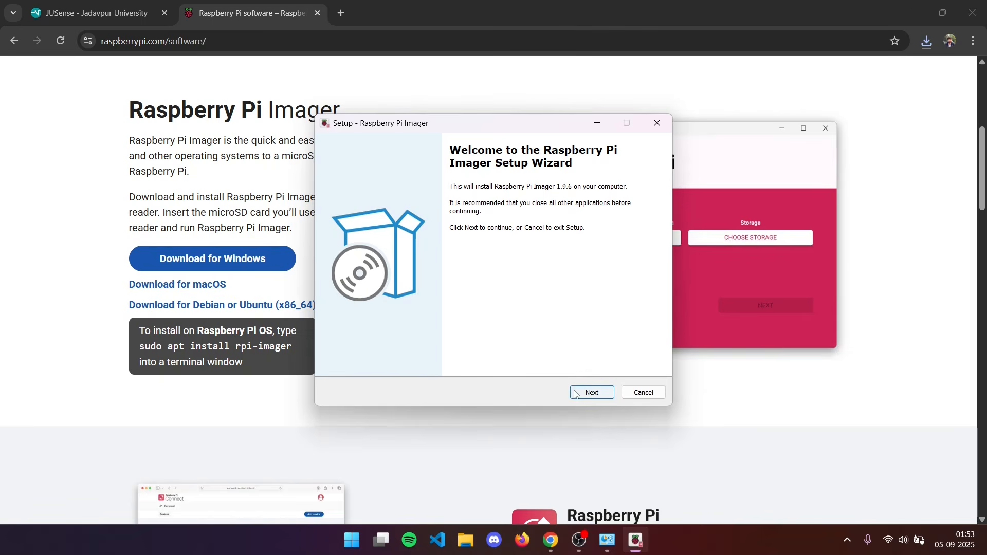
pyautogui.click(579, 393)
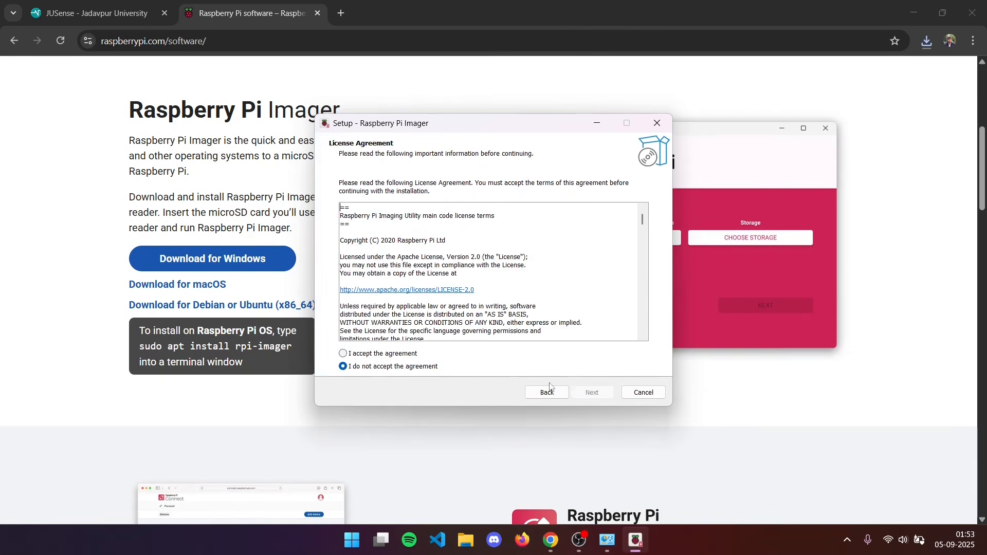
pyautogui.click(395, 357)
pyautogui.click(590, 391)
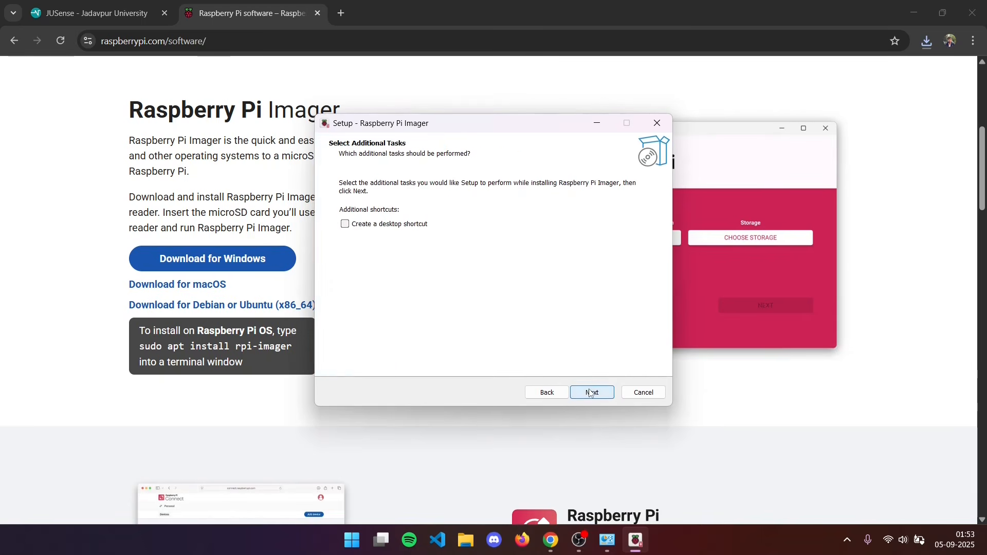
pyautogui.click(590, 392)
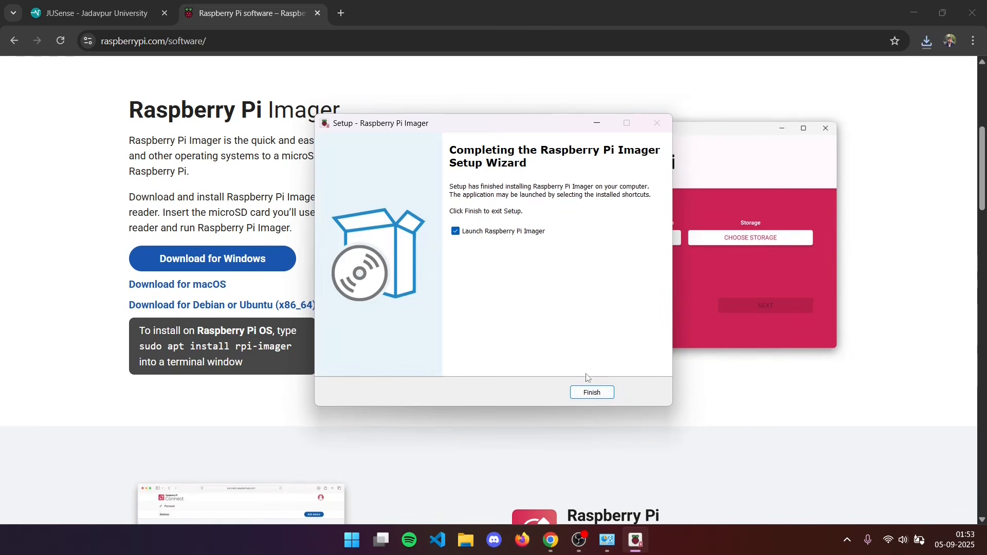
pyautogui.click(591, 392)
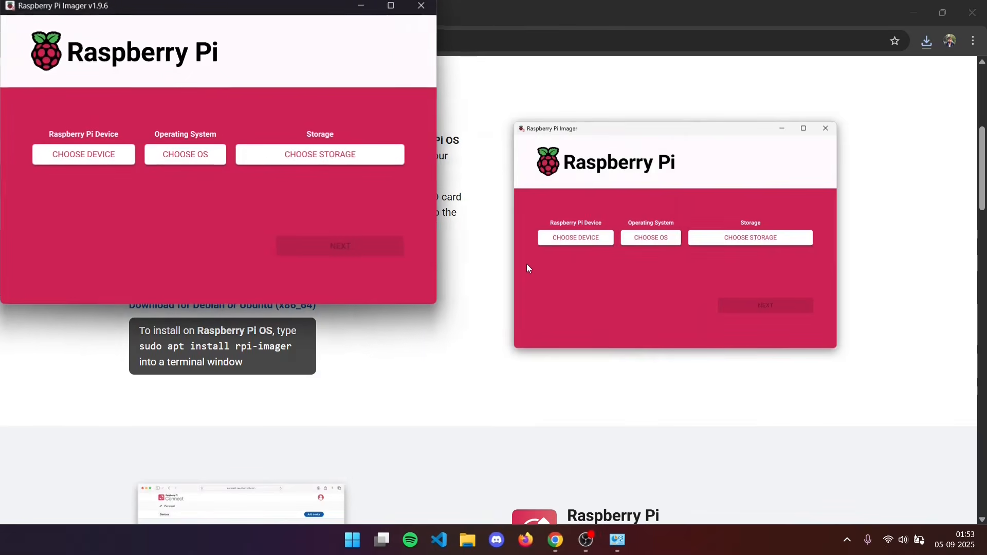
# Maximise the imager and choose Raspberry Pi 5 as the device and Raspberry Pi OS (64-bit) as the operating system.
pyautogui.click(389, 5)
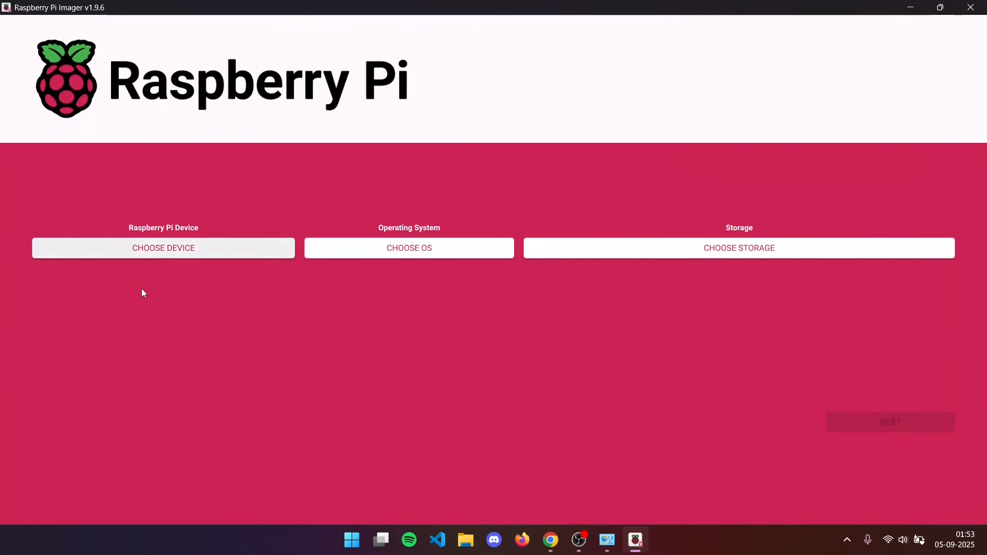
pyautogui.click(185, 254)
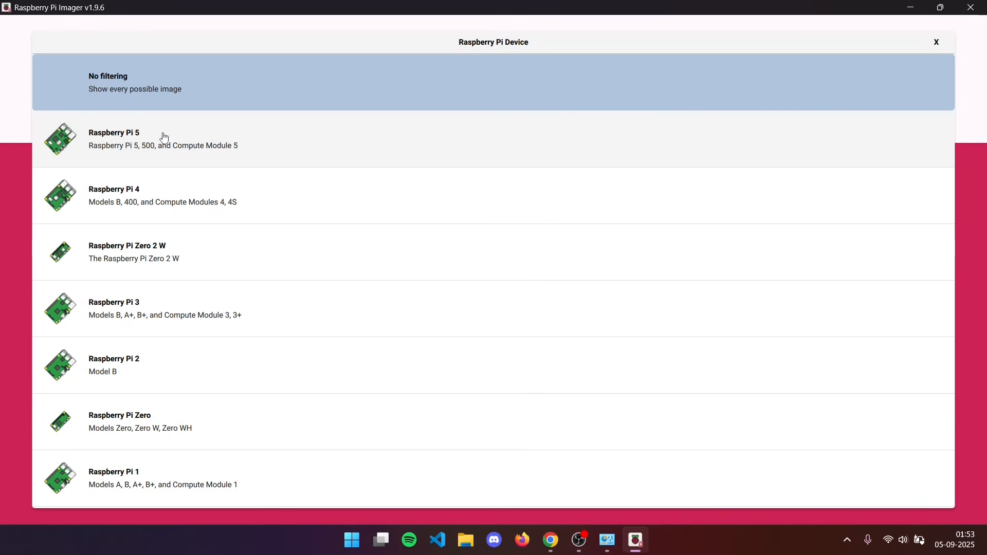
pyautogui.click(164, 137)
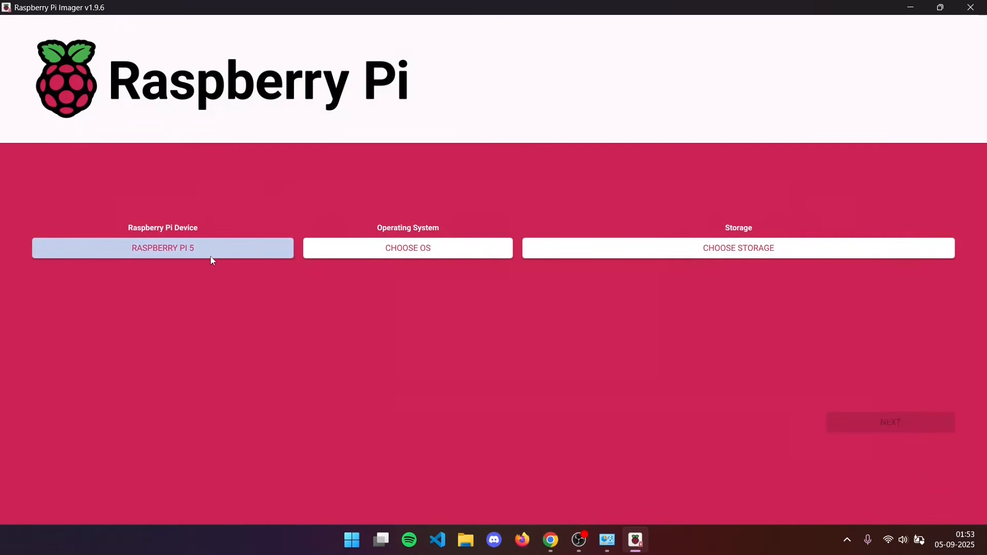
pyautogui.click(362, 253)
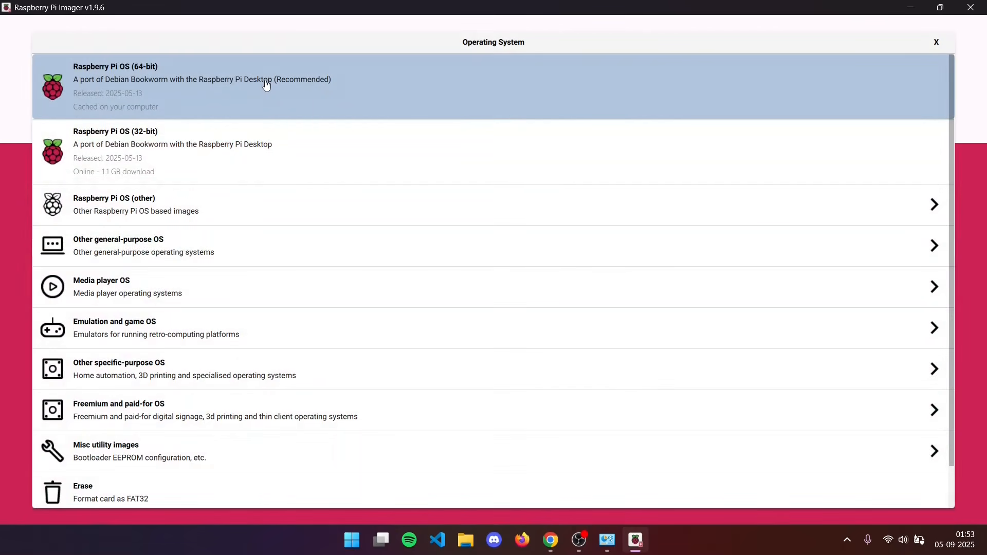
pyautogui.click(265, 85)
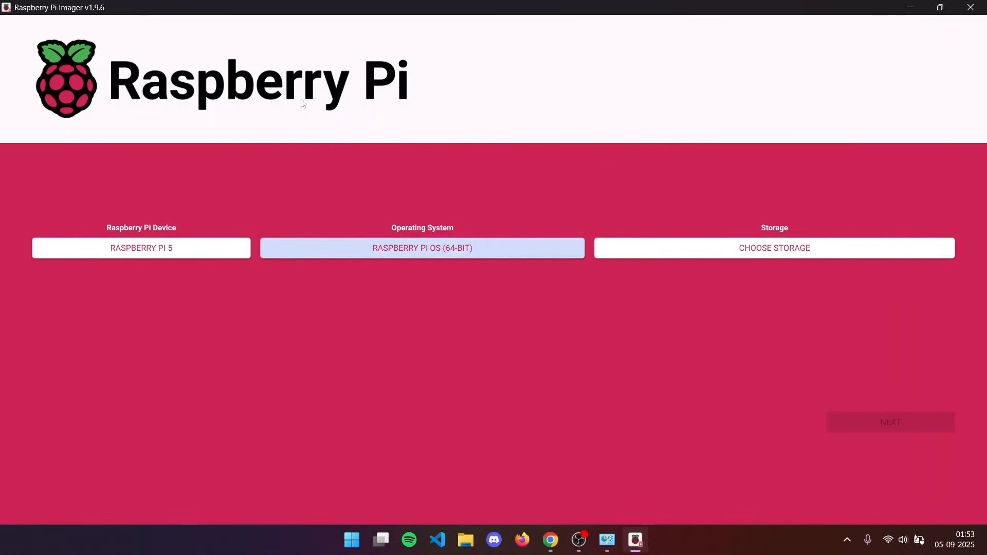
# Choose the Mass Storage Device USB Device as the storage.
pyautogui.click(654, 254)
pyautogui.click(210, 88)
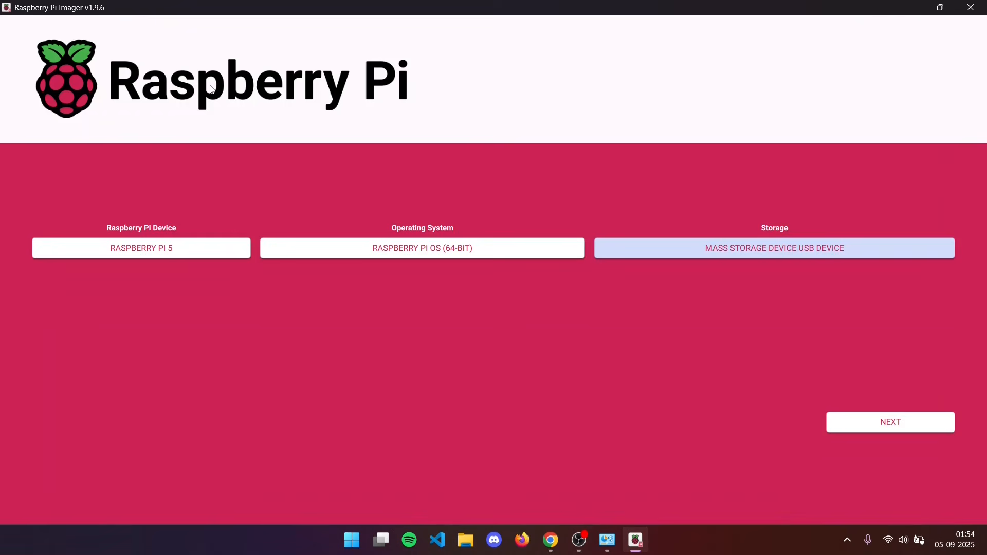
pyautogui.click(673, 250)
pyautogui.click(320, 87)
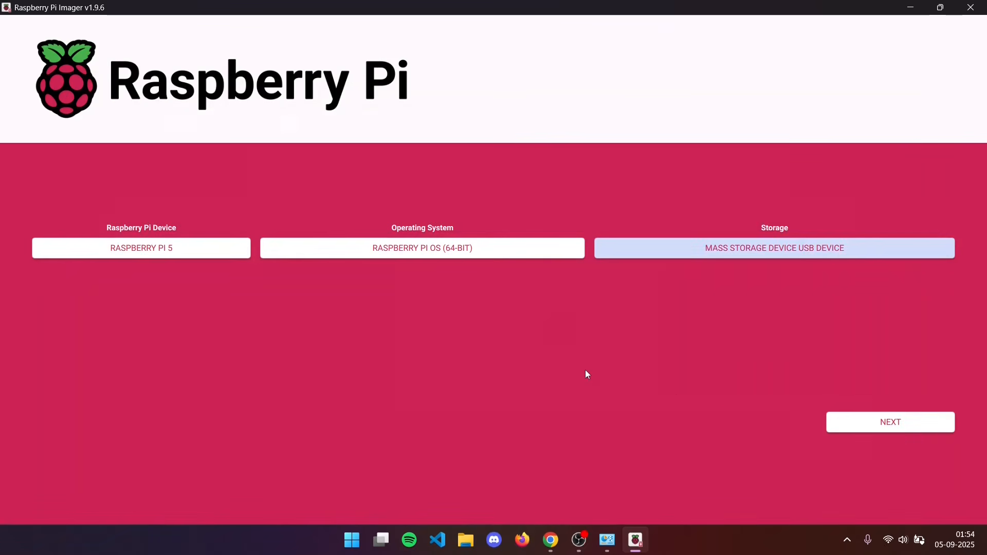
# Proceed to editing the OS customisation settings, leaving the custom hostname option enabled.
pyautogui.click(898, 424)
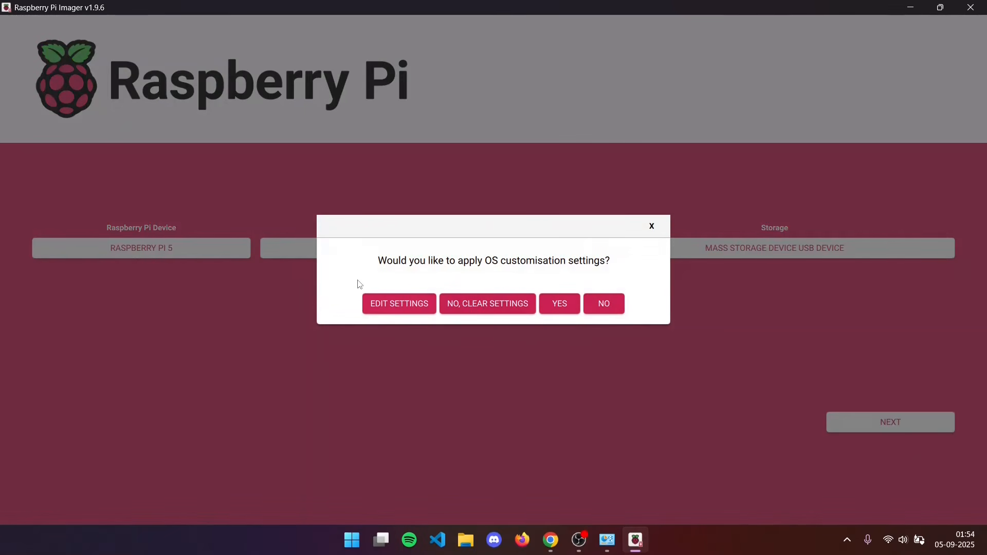
pyautogui.click(375, 307)
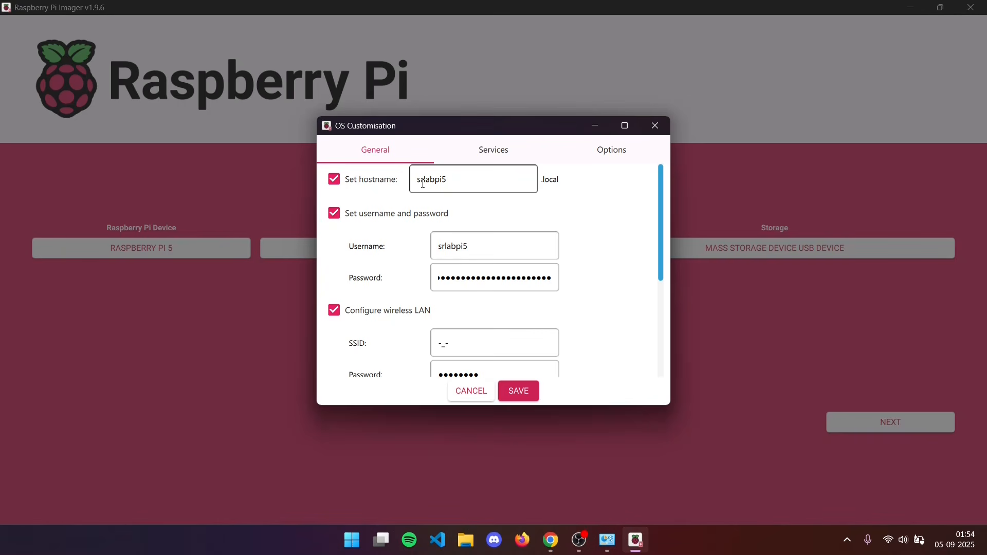
pyautogui.click(486, 187)
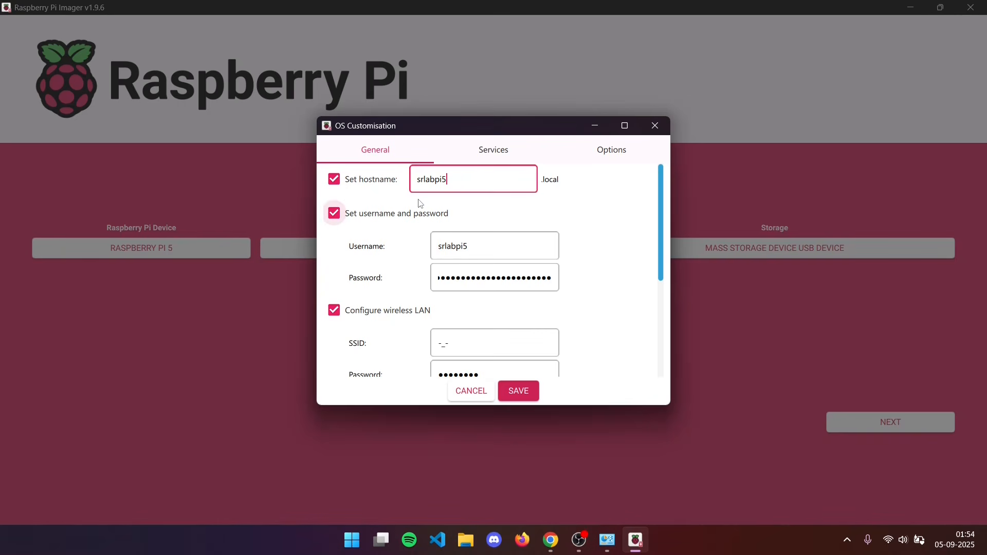
pyautogui.click(342, 184)
pyautogui.click(342, 184)
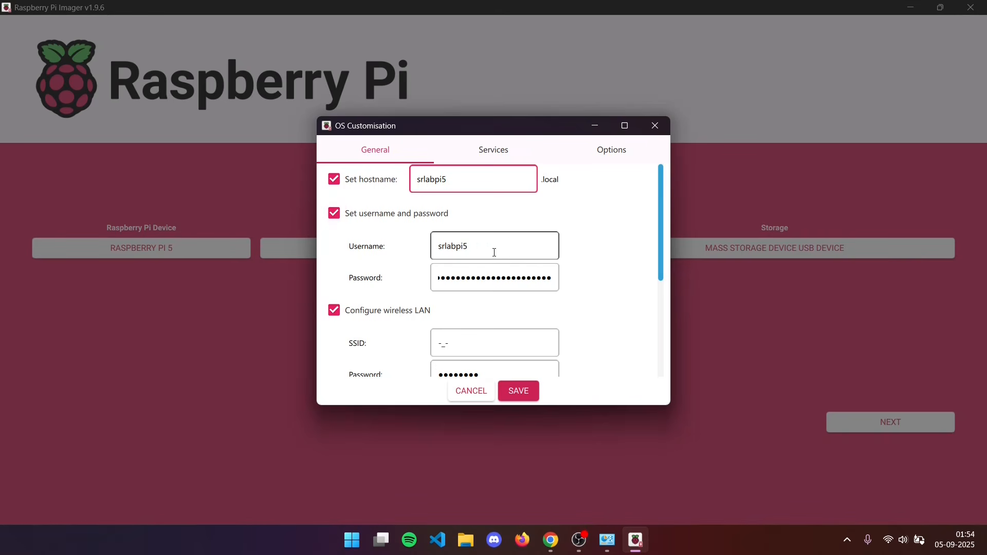
# Replace the password of the Raspberry Pi user account with a new account password.
pyautogui.doubleClick(480, 282)
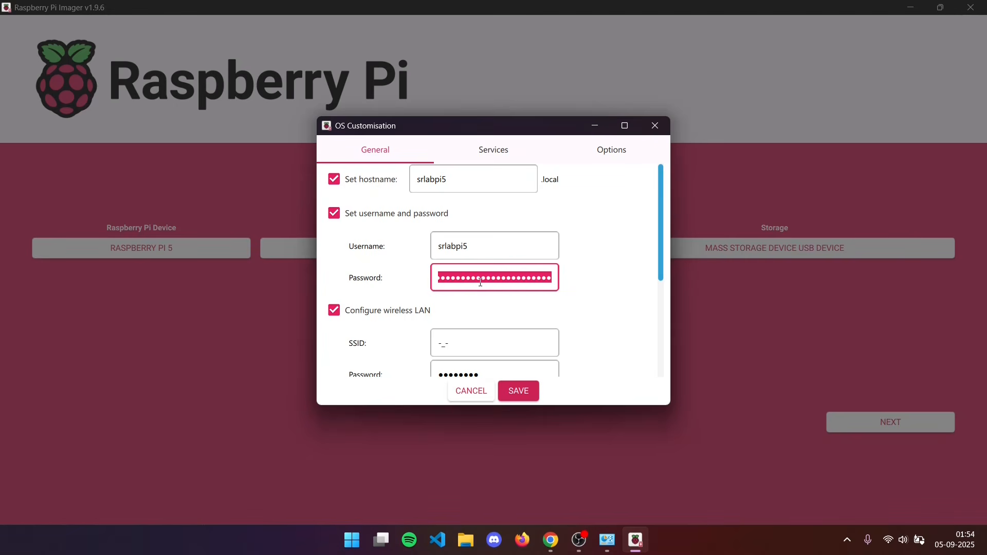
pyautogui.write('••i')
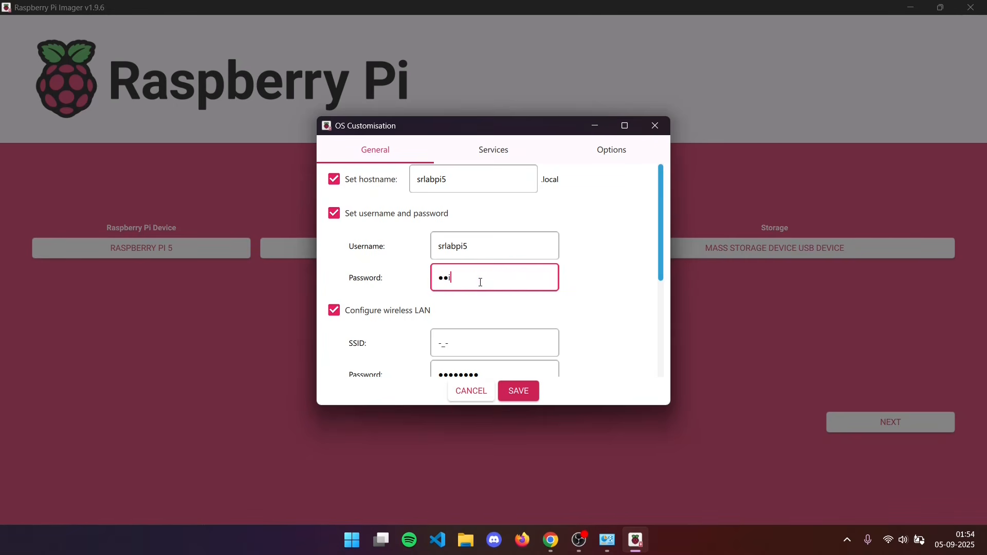
pyautogui.write('•••••b')
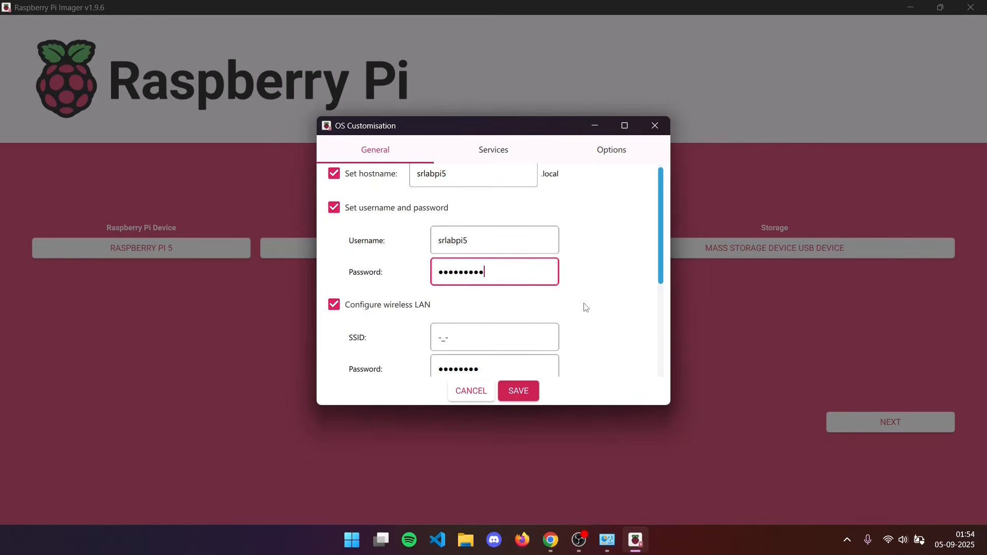
# Enter the Wi-Fi password for the configured wireless LAN network.
pyautogui.scroll(-3, 585, 308)
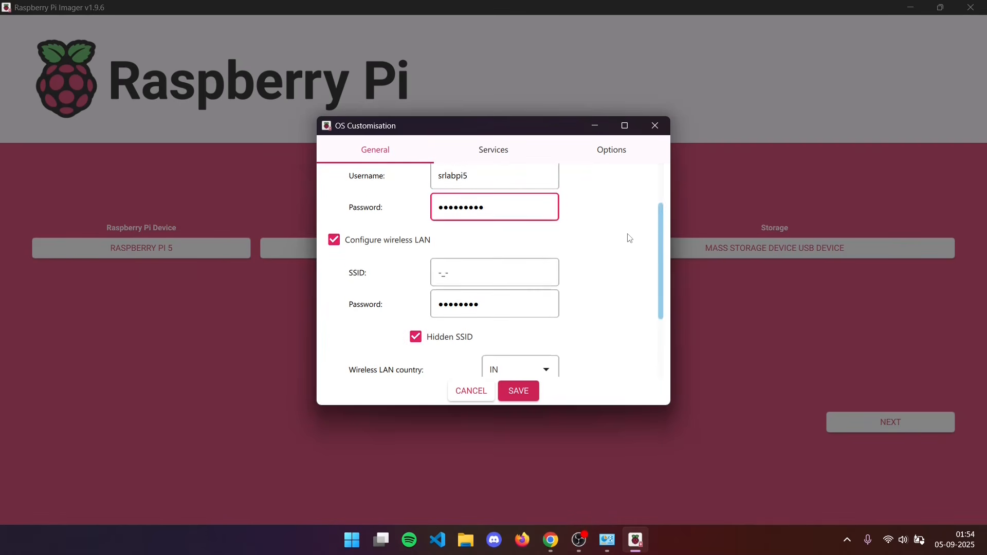
pyautogui.scroll(-1, 628, 238)
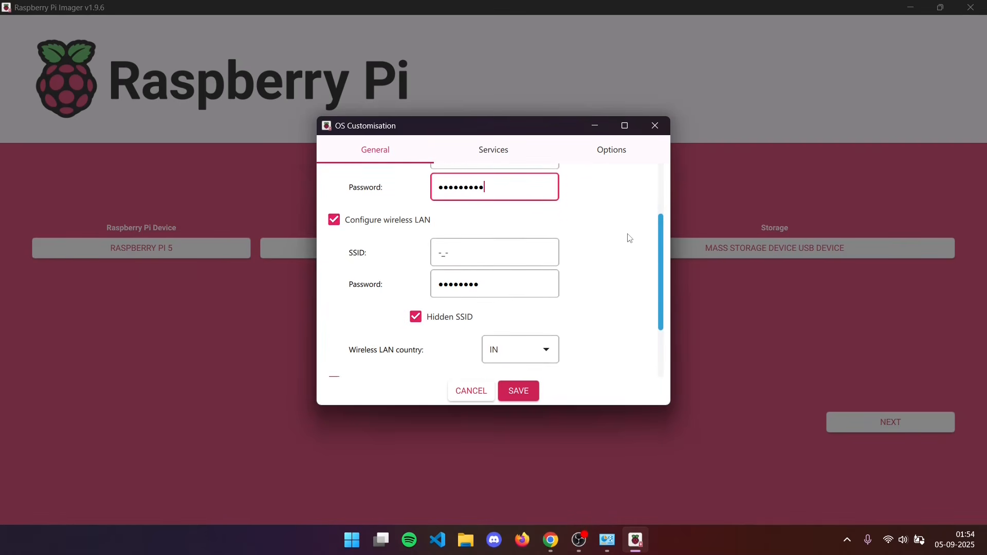
pyautogui.doubleClick(514, 284)
pyautogui.write('••')
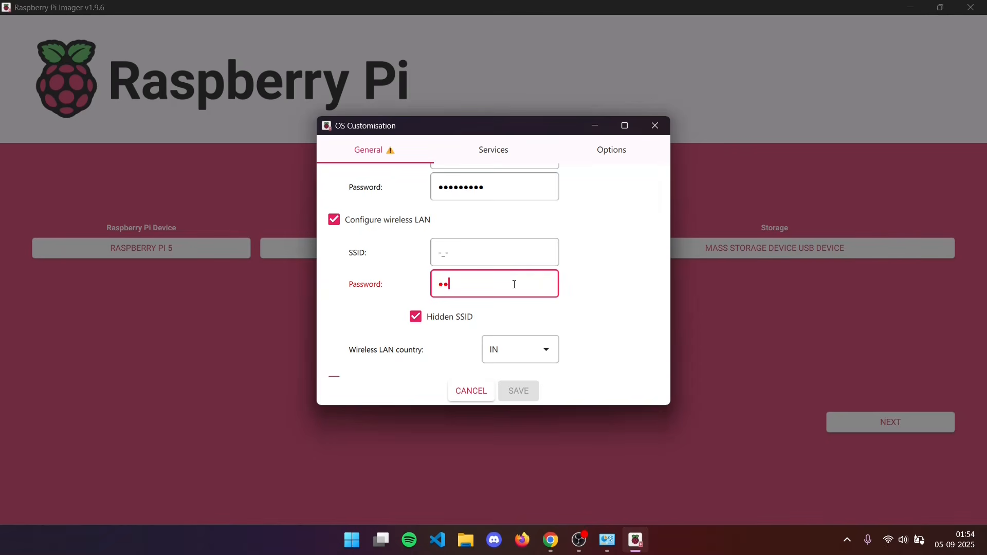
pyautogui.write('••••••')
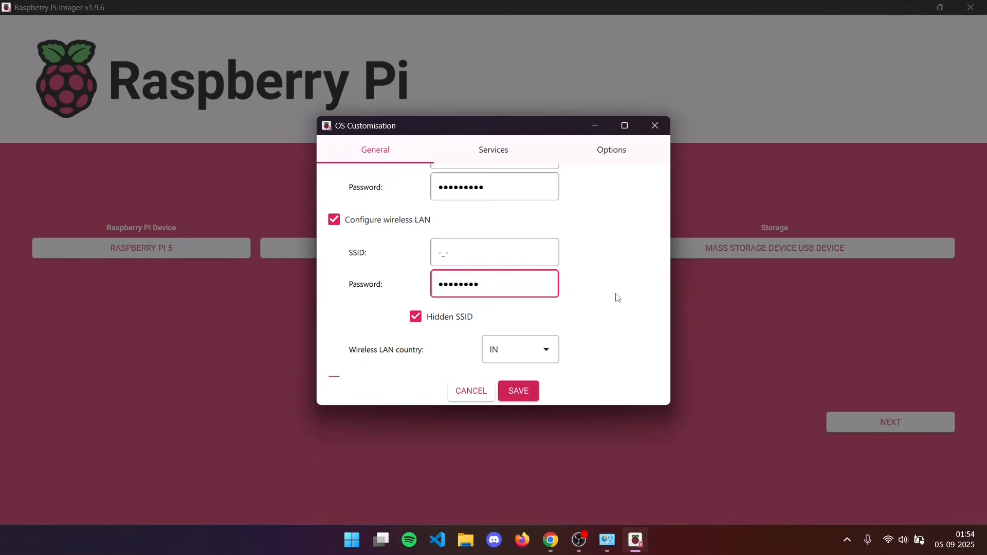
# Review the wireless country and locale settings, and check that SSH with password authentication is enabled.
pyautogui.scroll(-1, 617, 298)
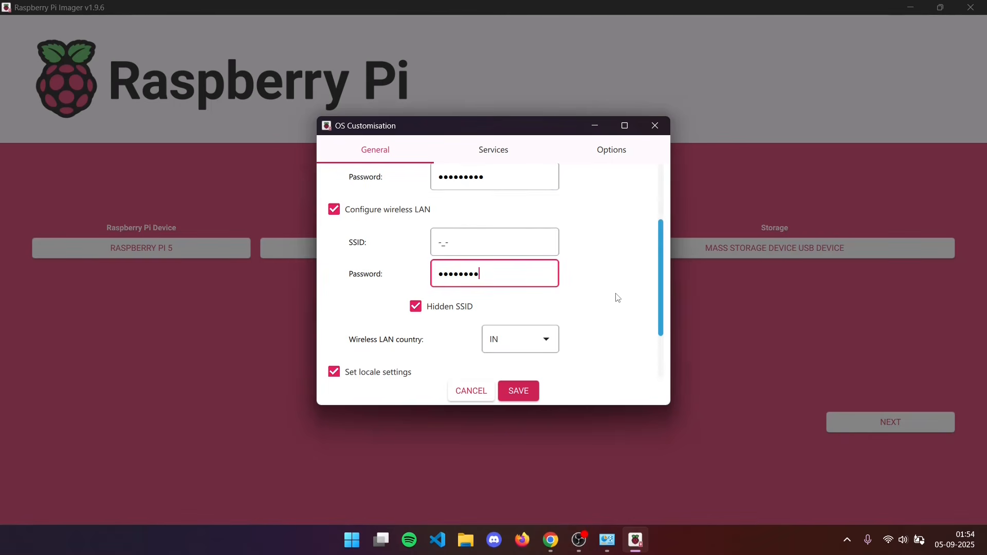
pyautogui.scroll(-2, 617, 297)
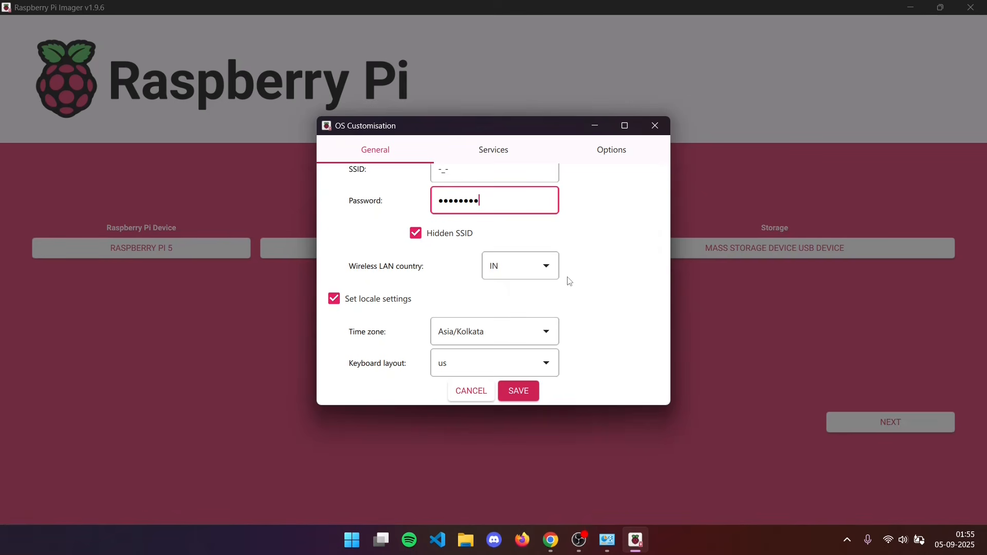
pyautogui.click(512, 144)
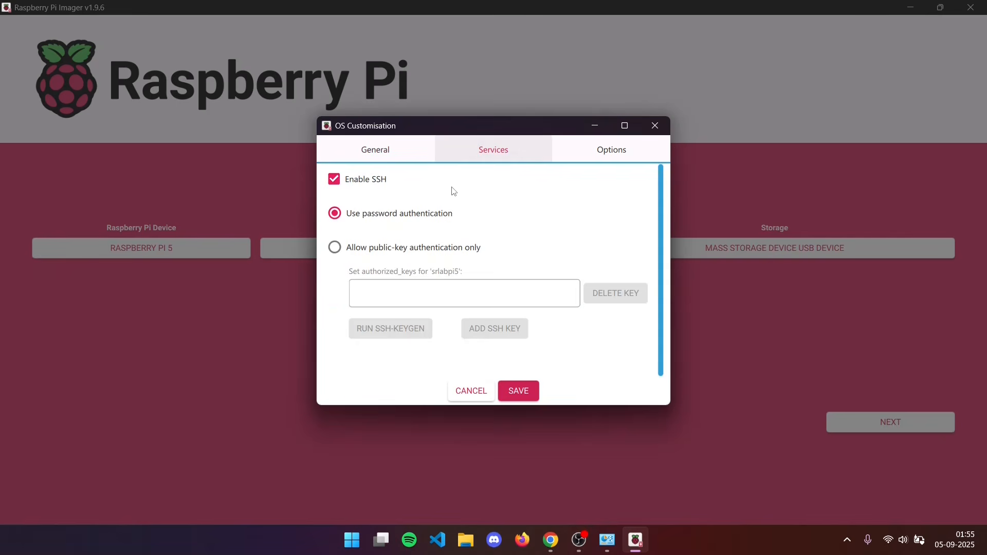
pyautogui.click(367, 184)
pyautogui.click(367, 184)
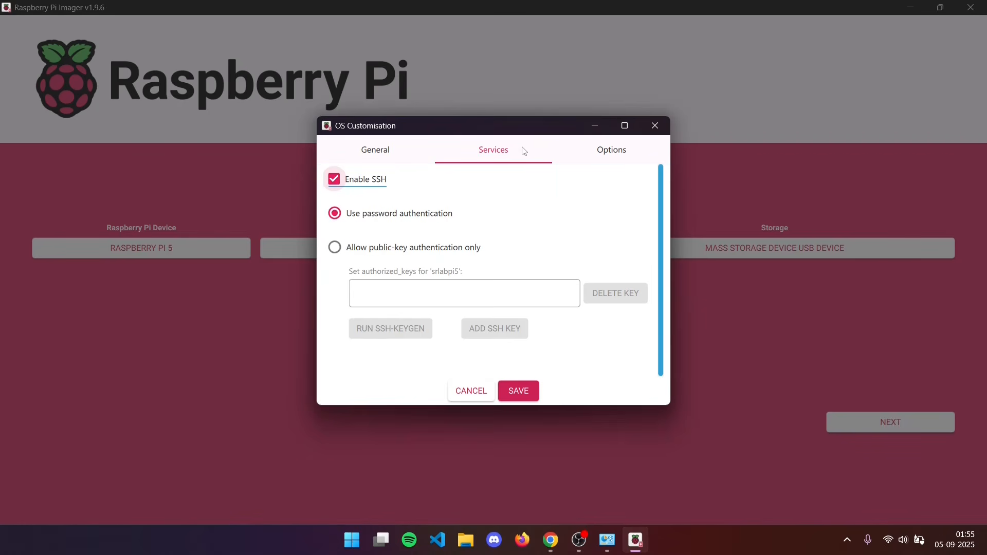
# Go through the finish-sound, media-eject and telemetry options, and save the OS customisation settings.
pyautogui.click(560, 157)
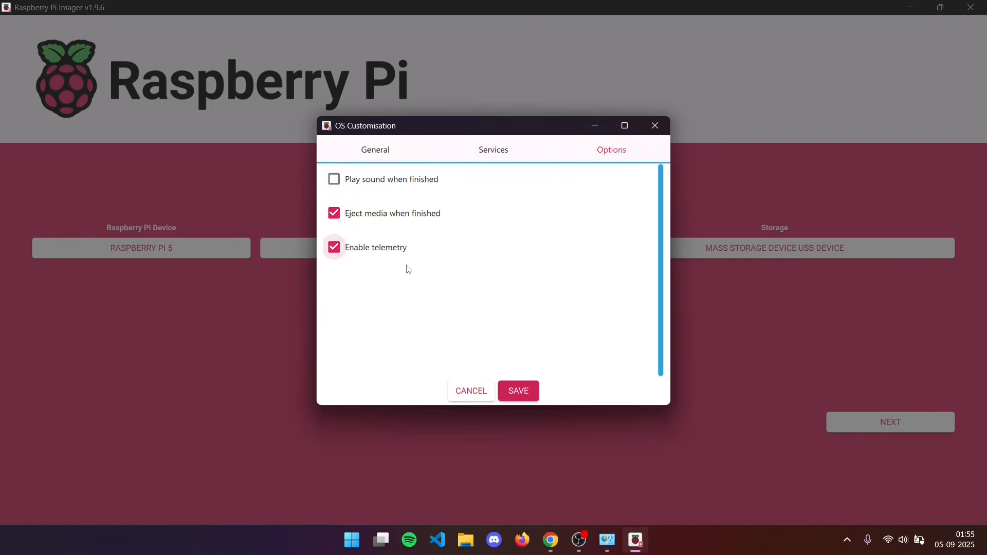
pyautogui.press('Tab')
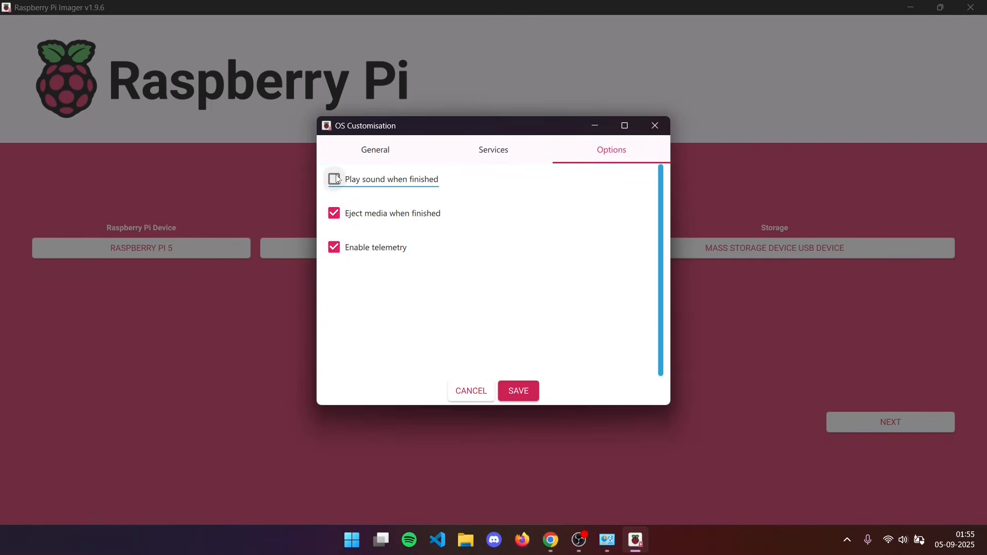
pyautogui.press('space')
pyautogui.click(524, 388)
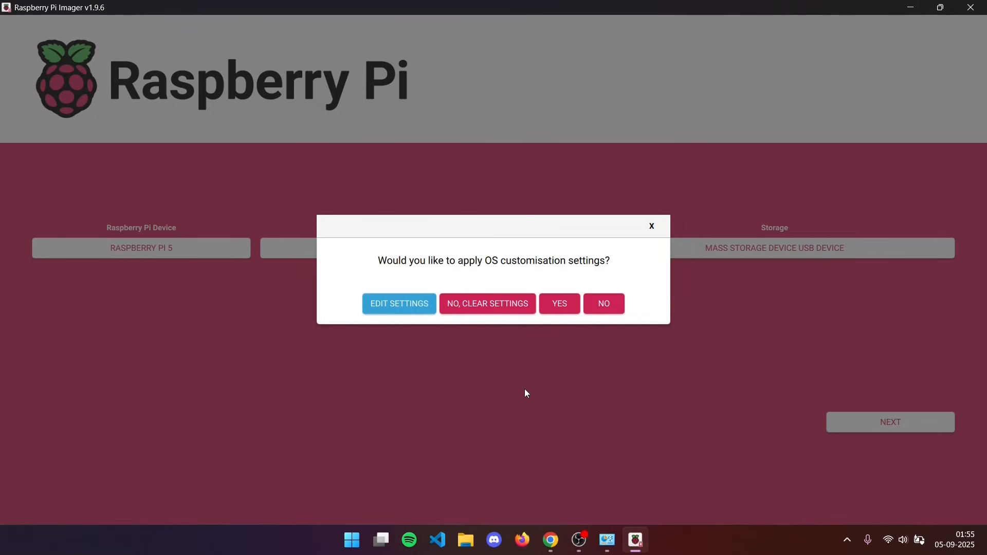
# Apply the OS customisation settings, confirm erasing the mass storage device to start writing, and dismiss the AutoPlay notification.
pyautogui.click(559, 305)
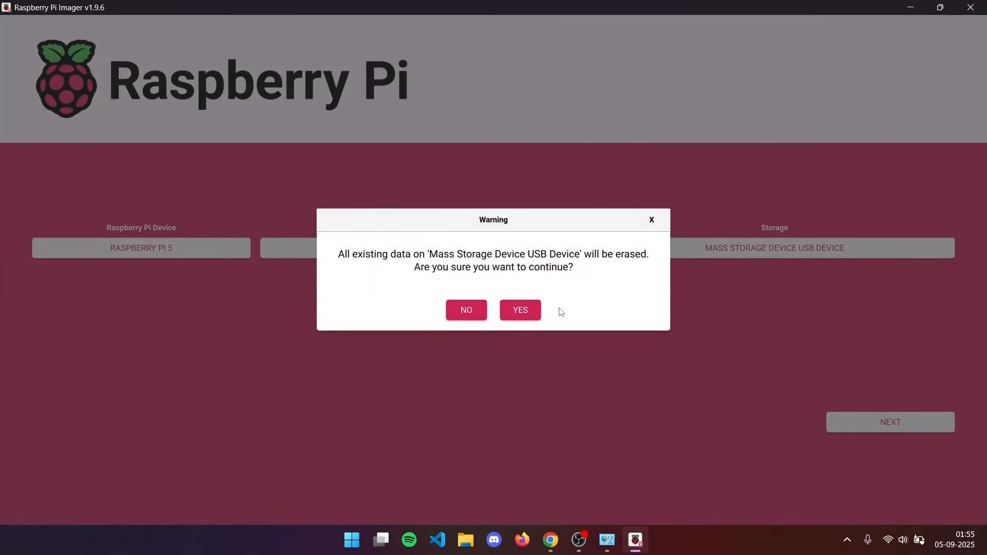
pyautogui.click(520, 309)
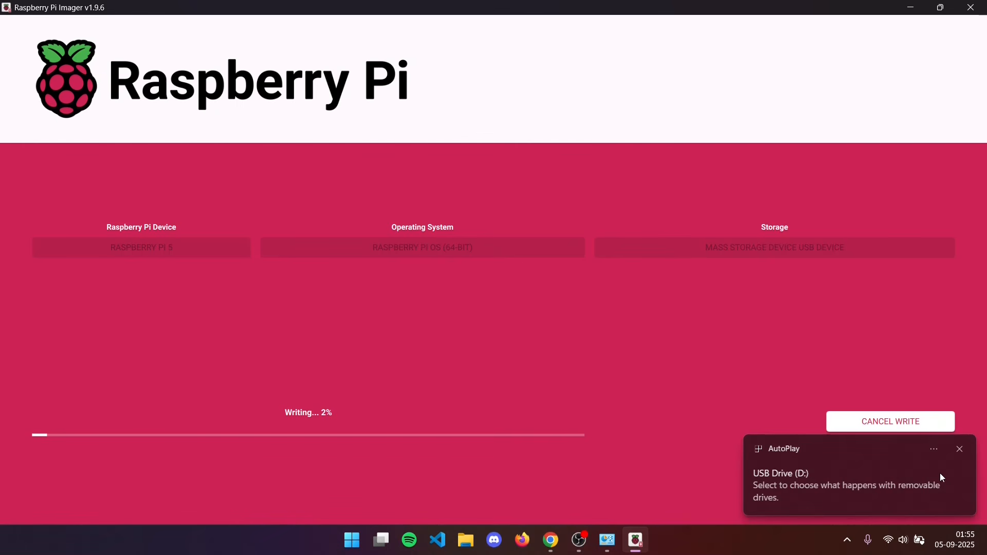
pyautogui.click(958, 449)
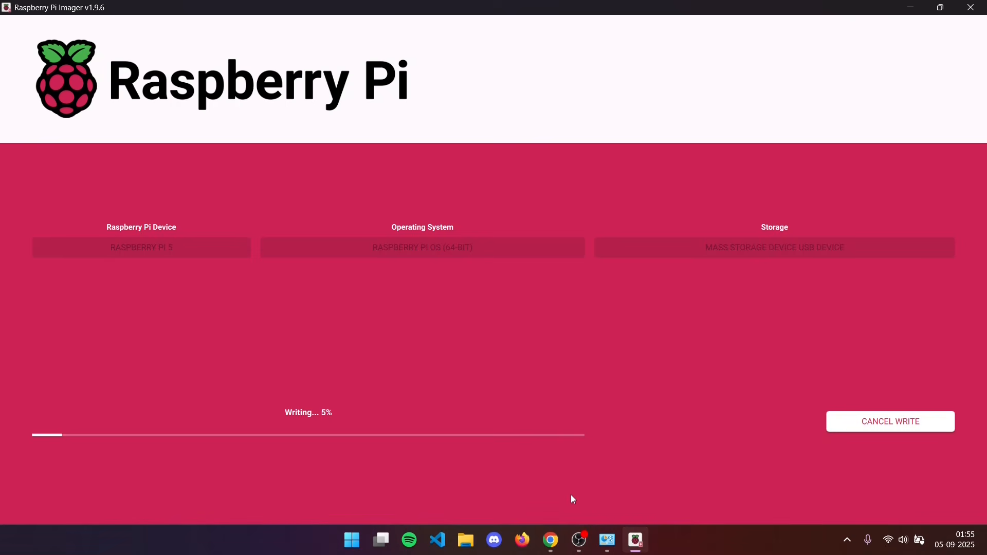
# Switch to Chrome, search the web for "vnc viewer" in a new tab, and open RealVNC's viewer download page.
pyautogui.click(550, 540)
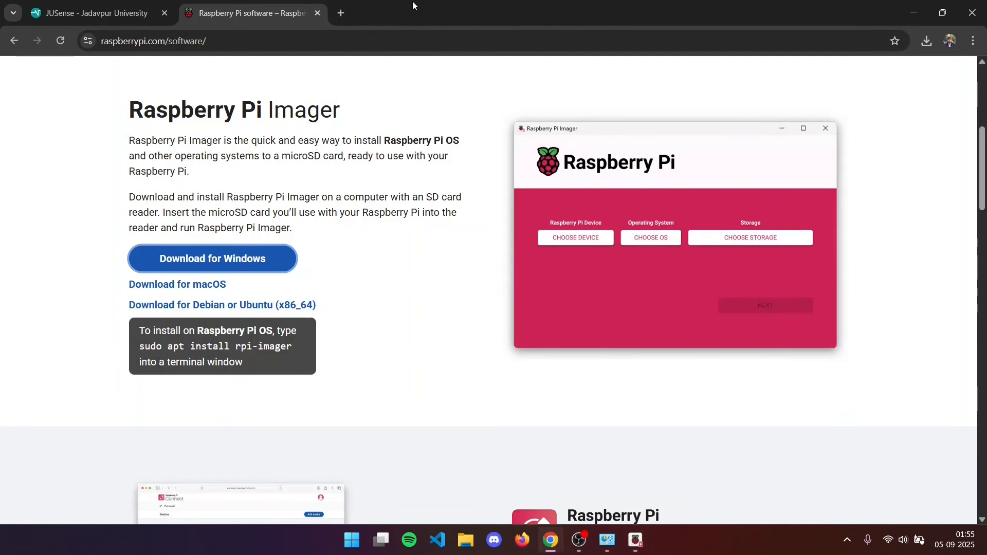
pyautogui.click(350, 10)
pyautogui.write('vnc ')
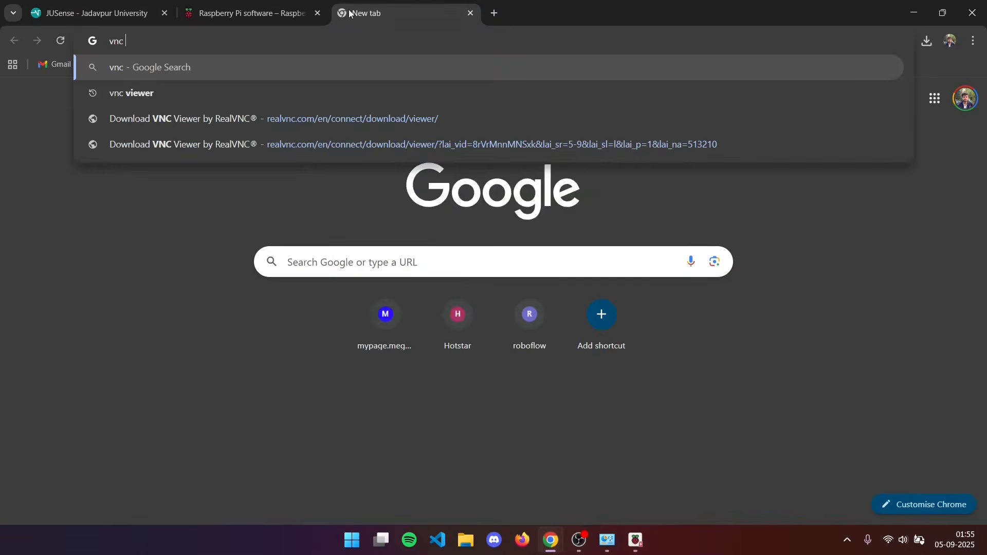
pyautogui.write('viewer')
pyautogui.press('Return')
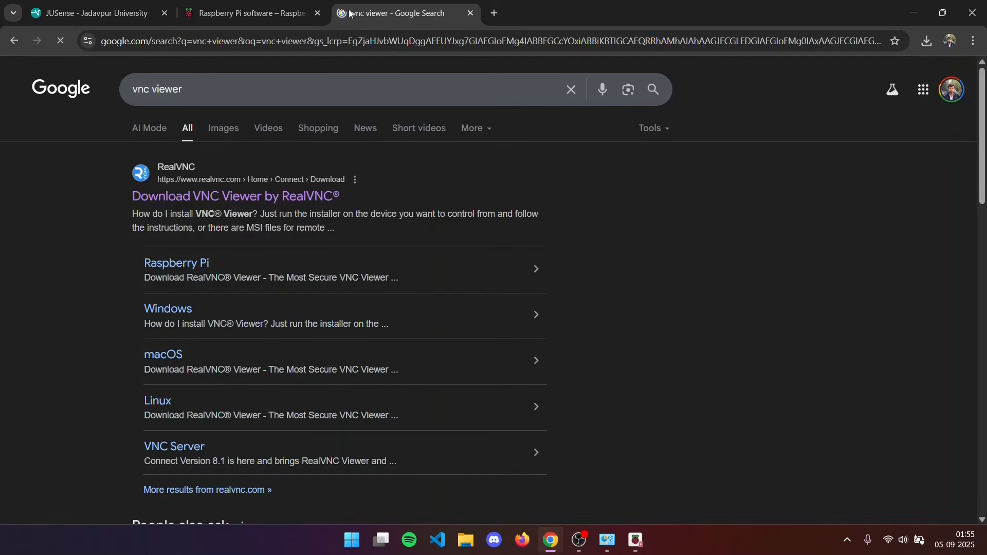
pyautogui.click(159, 198)
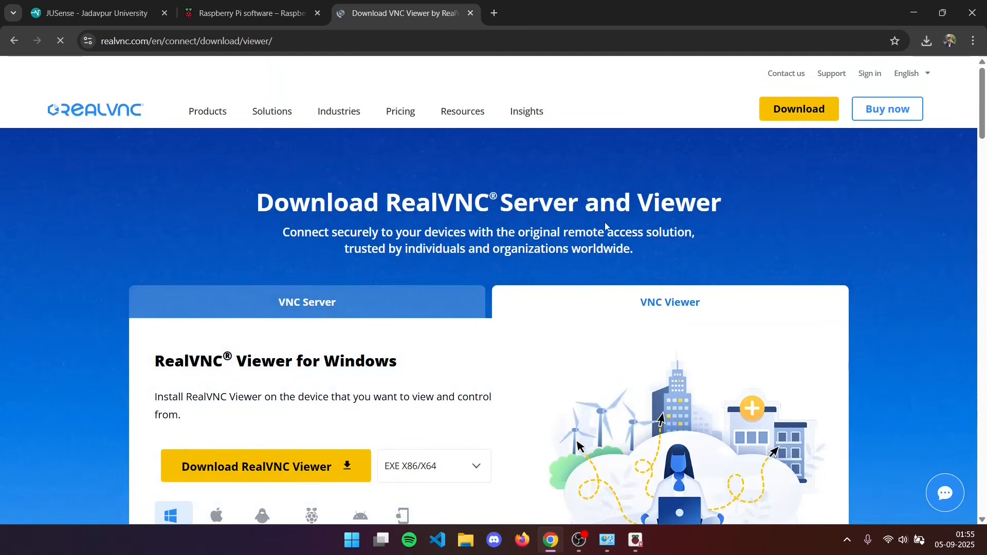
# Download RealVNC Viewer for Windows as EXE X86/X64 and launch its installer.
pyautogui.scroll(-2, 487, 210)
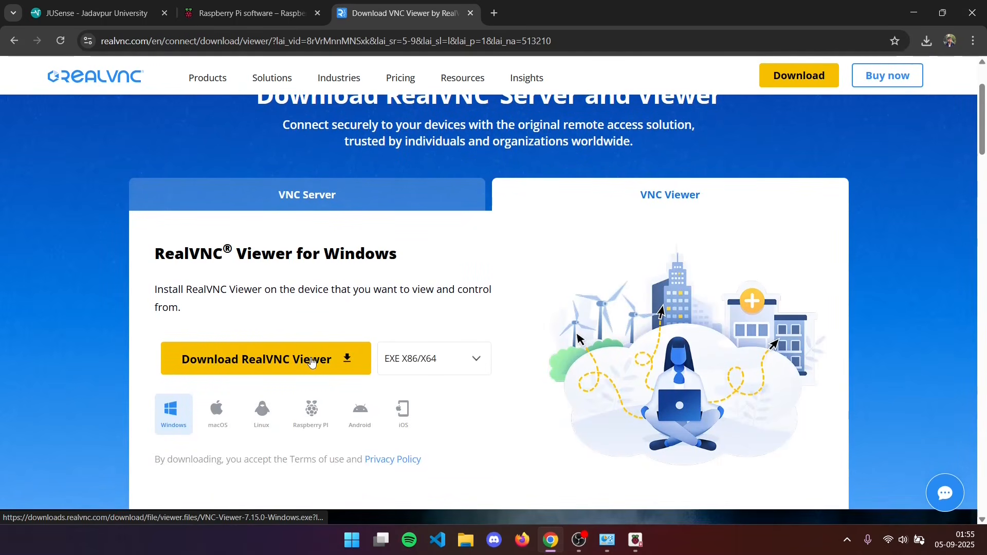
pyautogui.click(311, 360)
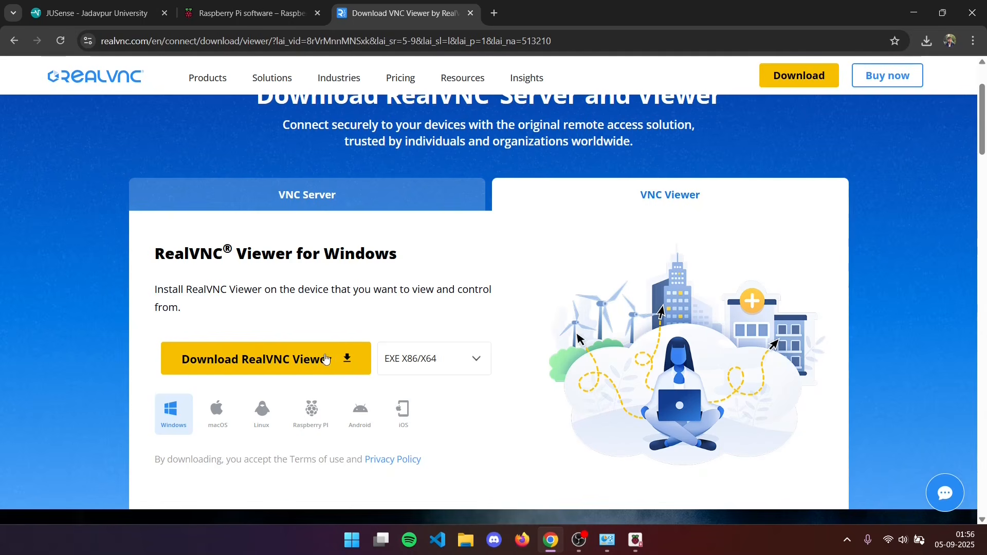
pyautogui.click(296, 364)
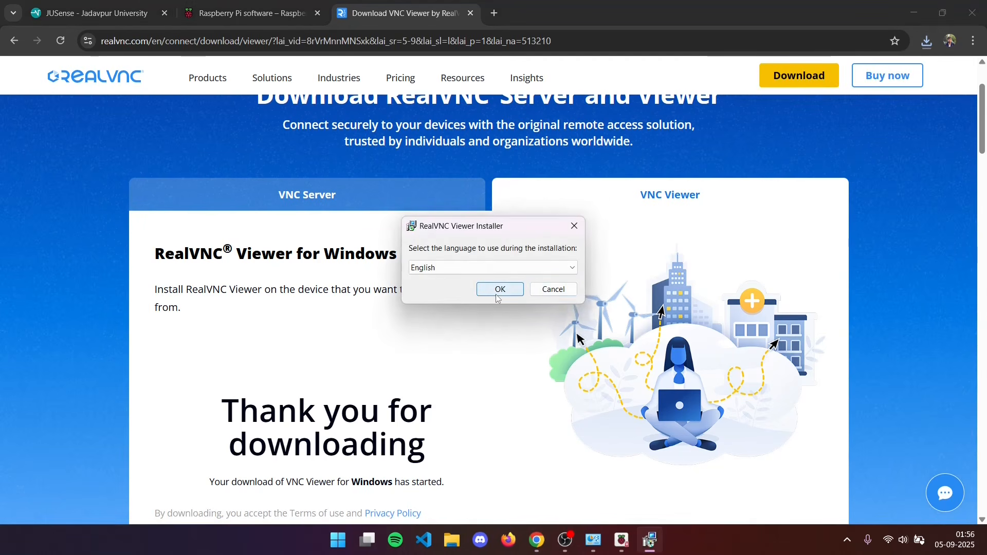
# Install RealVNC Viewer 7.15.0 in English with the default features, accepting the license agreement, and finish the setup wizard.
pyautogui.click(497, 287)
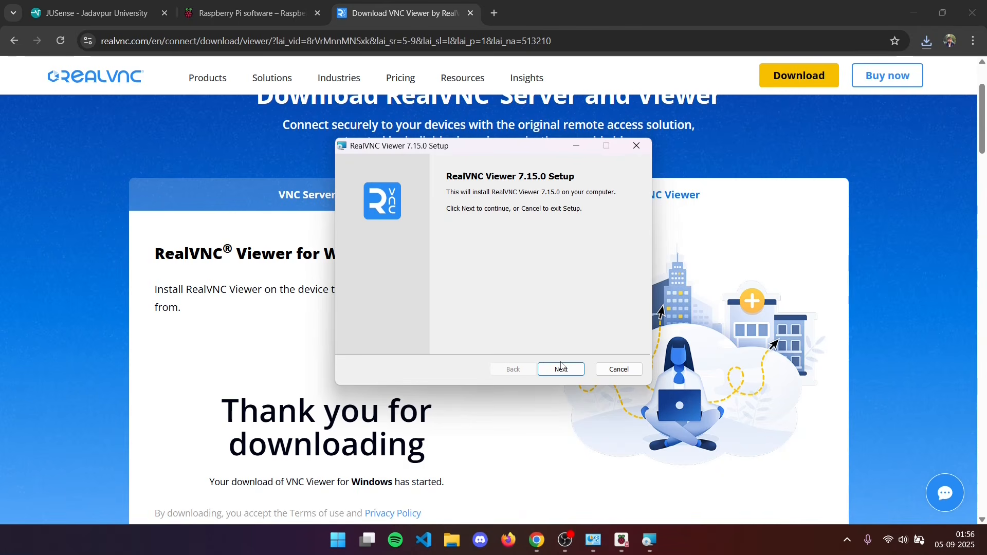
pyautogui.click(561, 368)
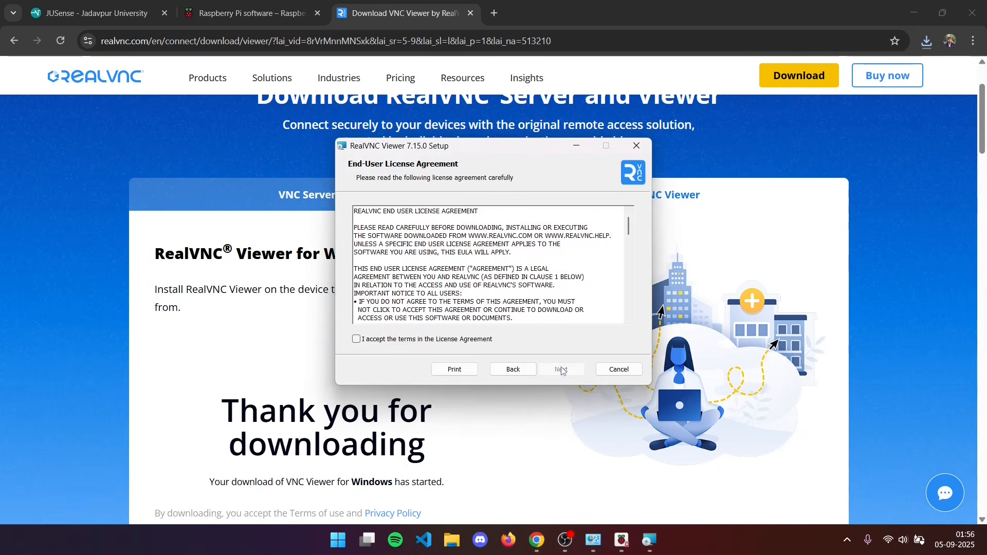
pyautogui.click(445, 341)
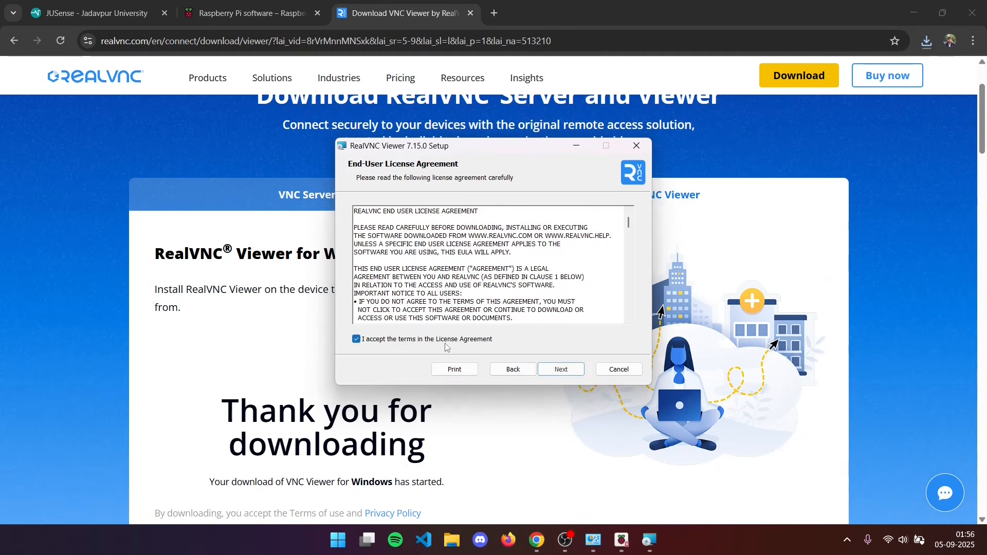
pyautogui.click(560, 370)
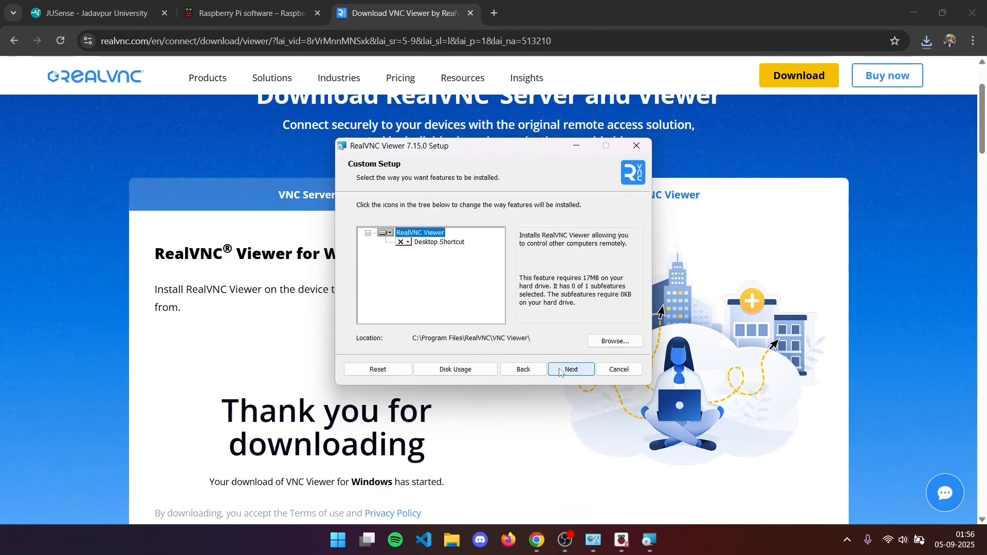
pyautogui.click(560, 370)
pyautogui.click(560, 370)
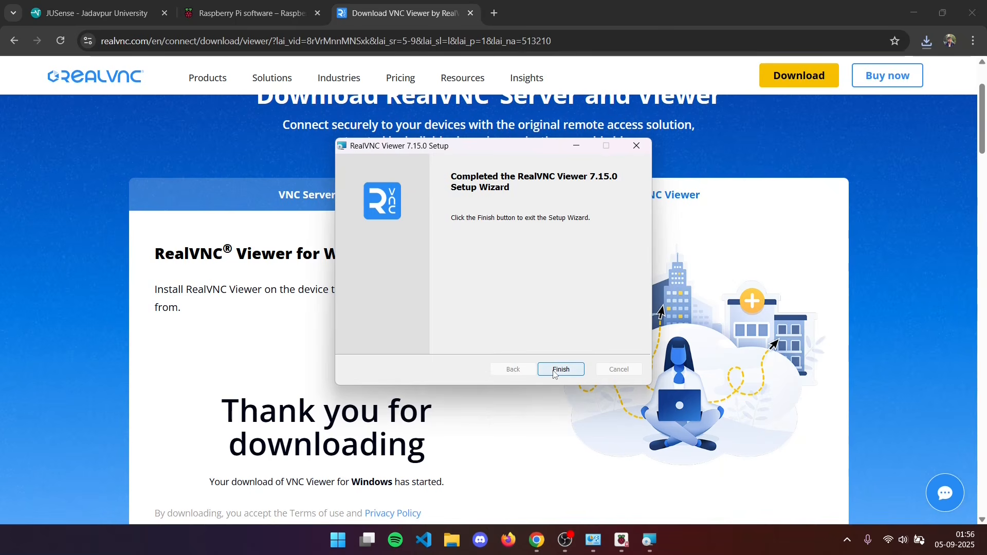
pyautogui.click(560, 370)
# Search the installed apps for "vnc" to check that RealVNC Viewer is available, and close the search.
pyautogui.press('super')
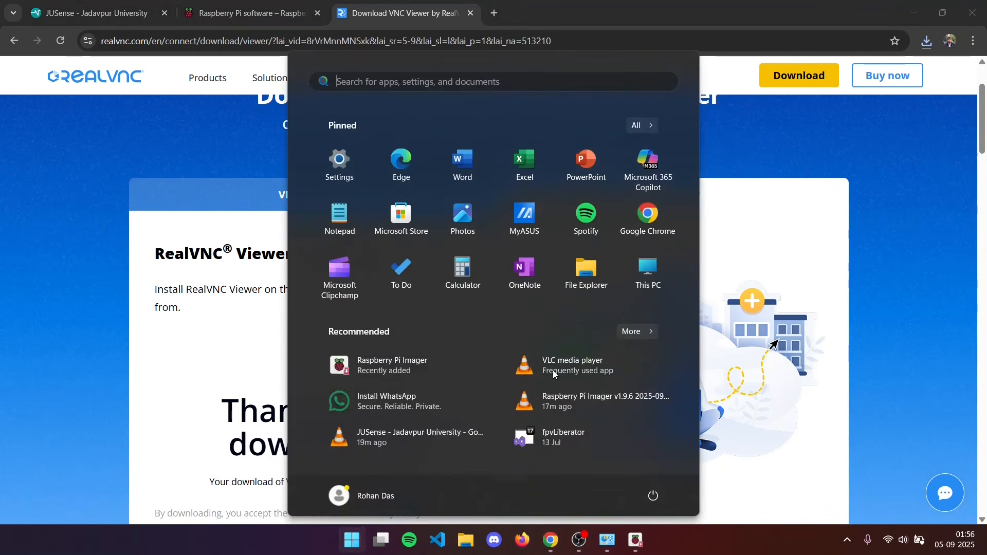
pyautogui.write('vnc')
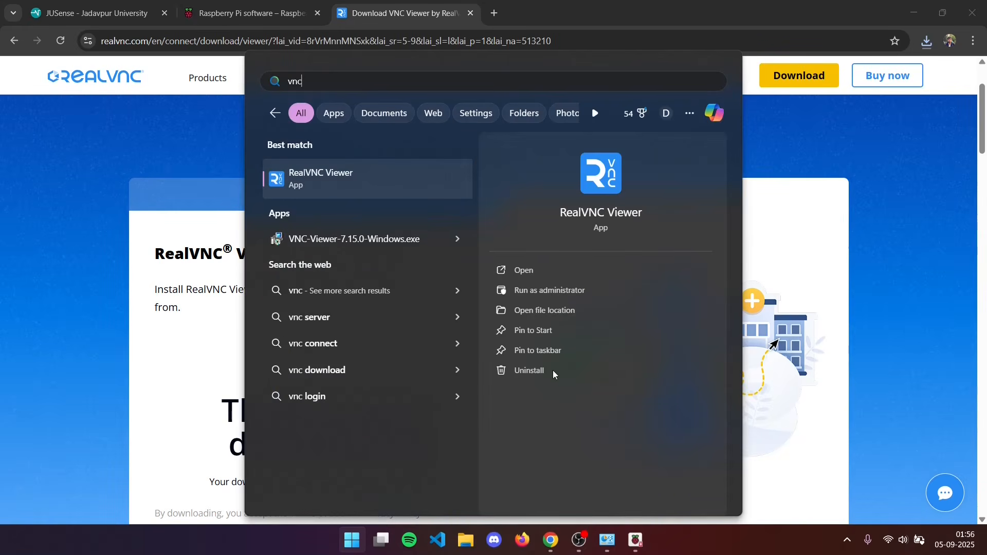
pyautogui.click(833, 290)
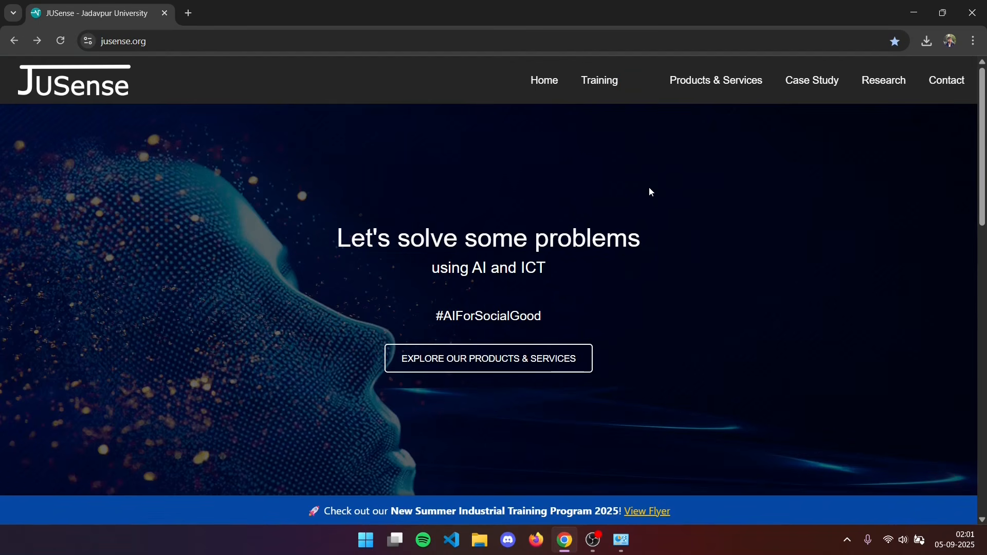
pyautogui.press('super')
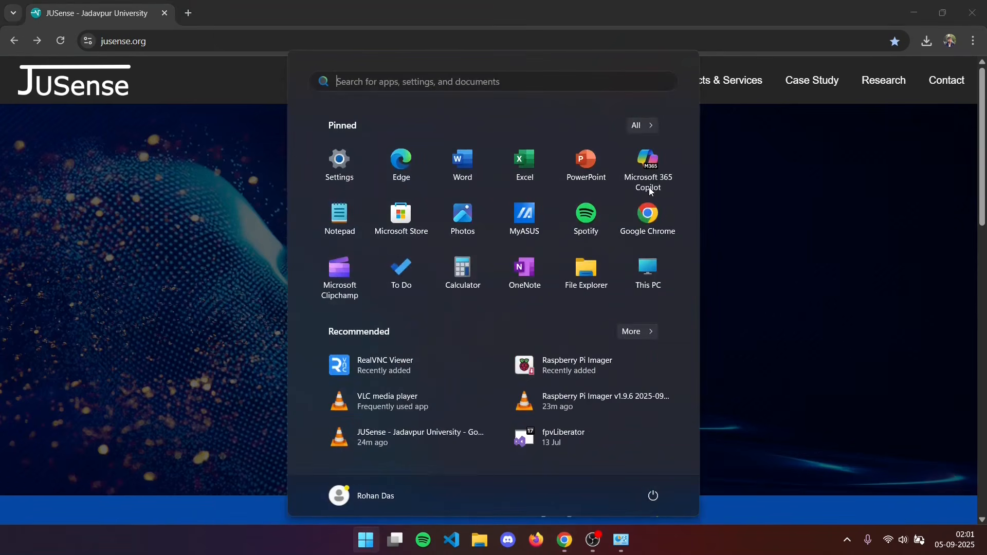
pyautogui.write('cmd')
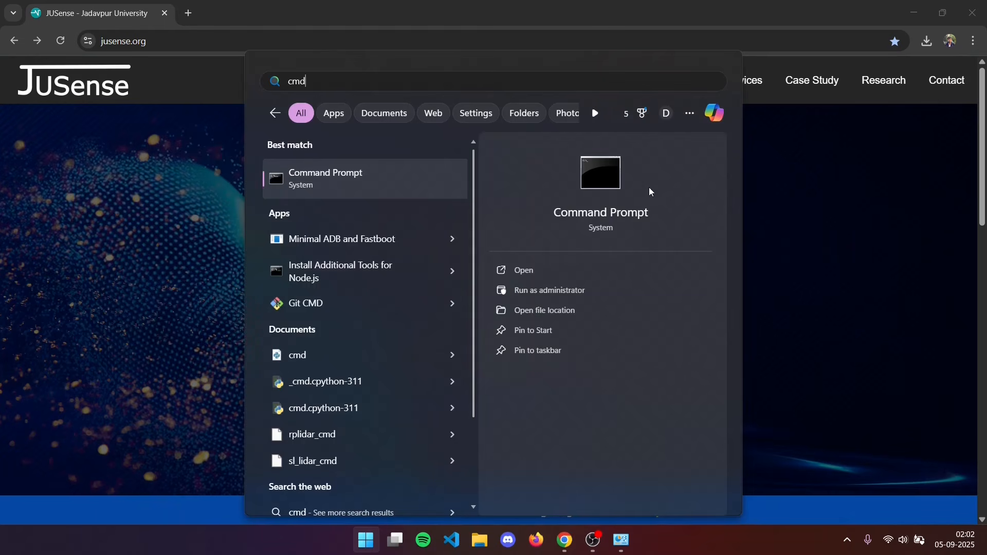
pyautogui.press('Return')
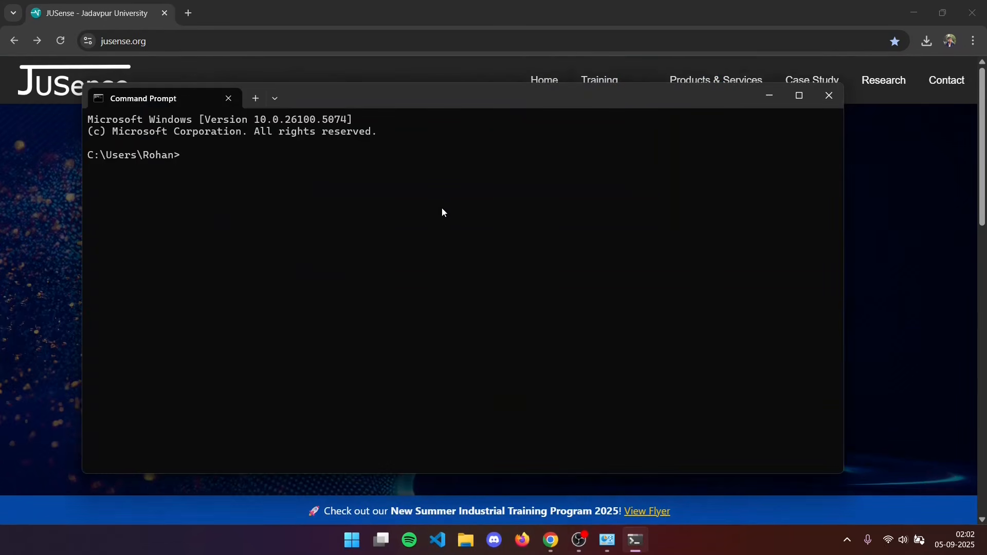
pyautogui.write('ssh srlabpi5@srlabpi5.local')
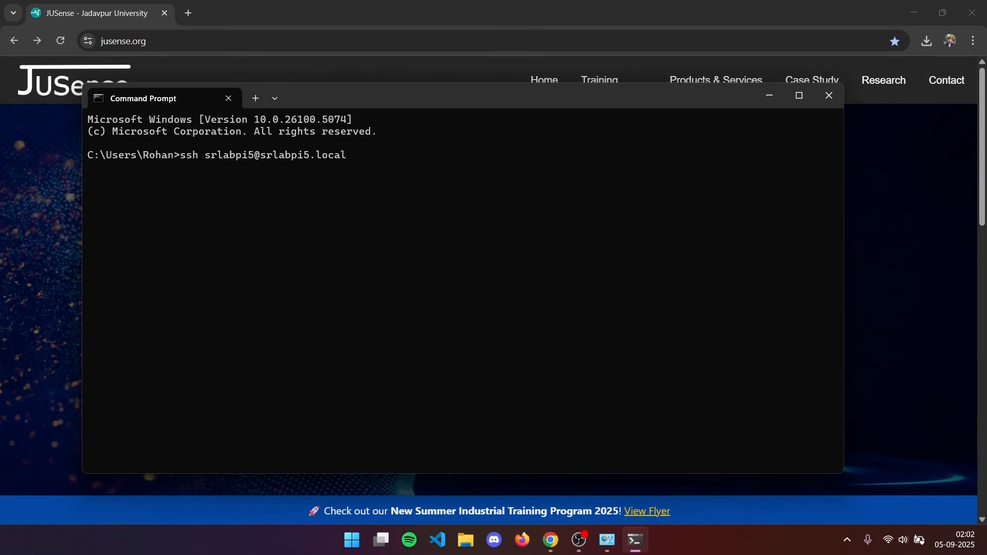
pyautogui.press('Return')
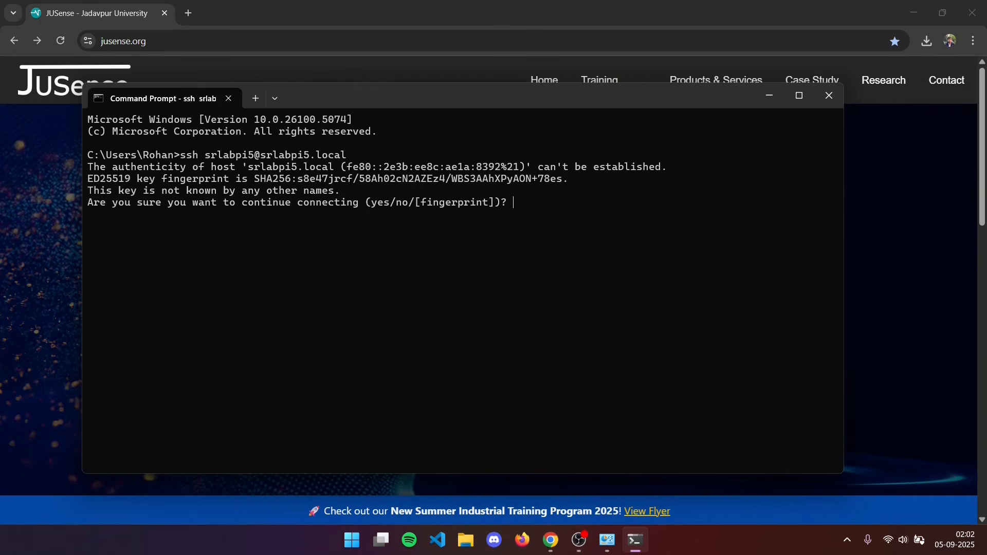
# Accept the host's key fingerprint with yes and log in with the Raspberry Pi account password.
pyautogui.write('yes')
pyautogui.press('Return')
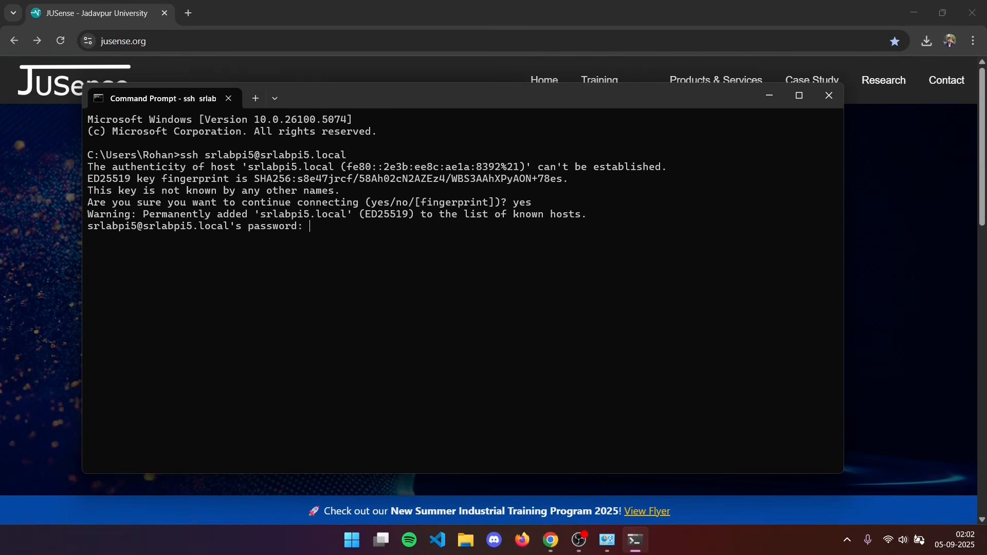
pyautogui.press('Return')
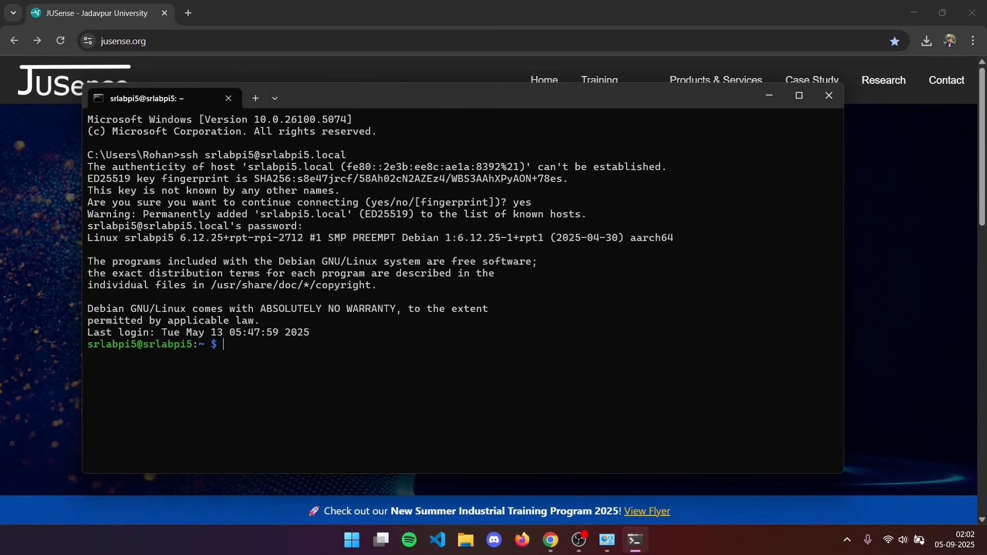
# Run whoami in the SSH session to check the logged-in account.
pyautogui.write('whoami')
pyautogui.press('Return')
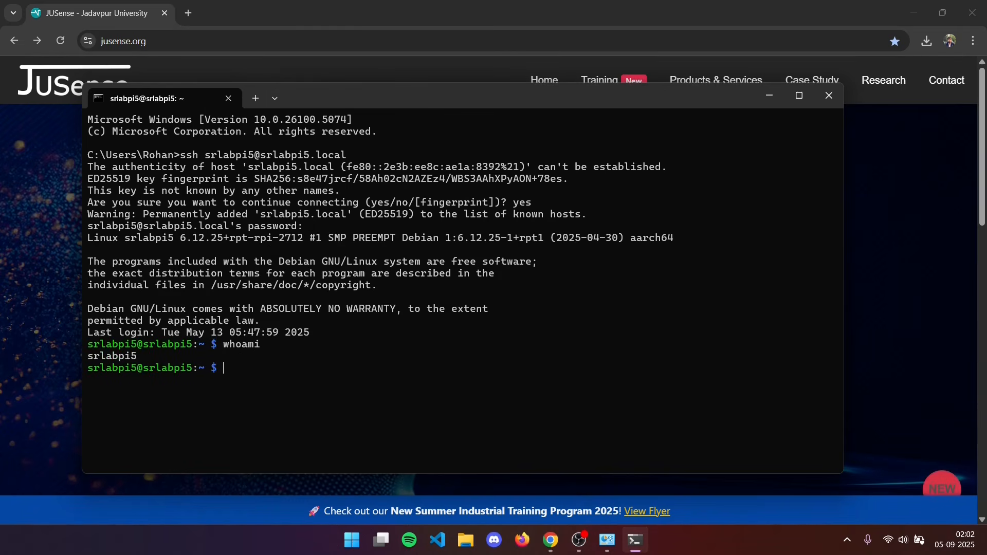
pyautogui.doubleClick(131, 357)
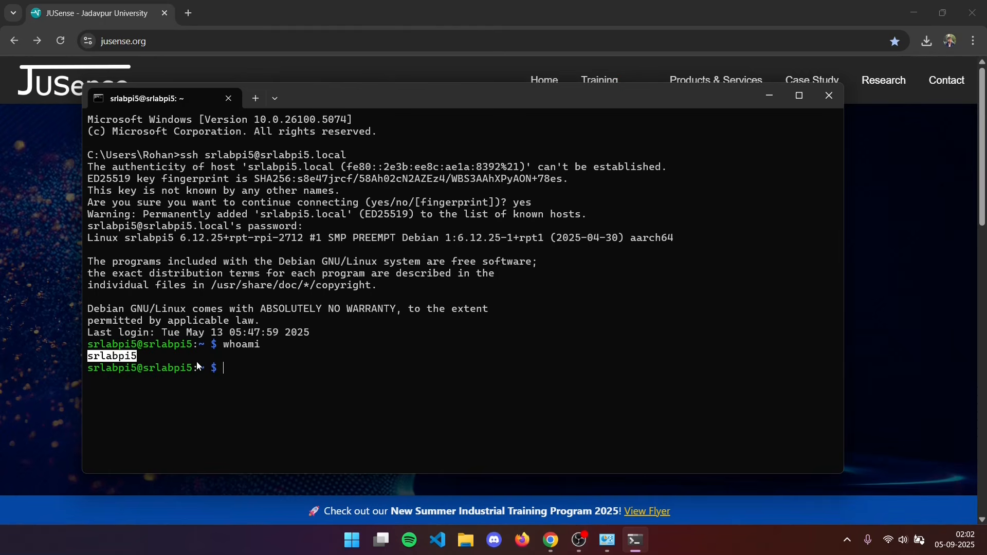
pyautogui.click(239, 372)
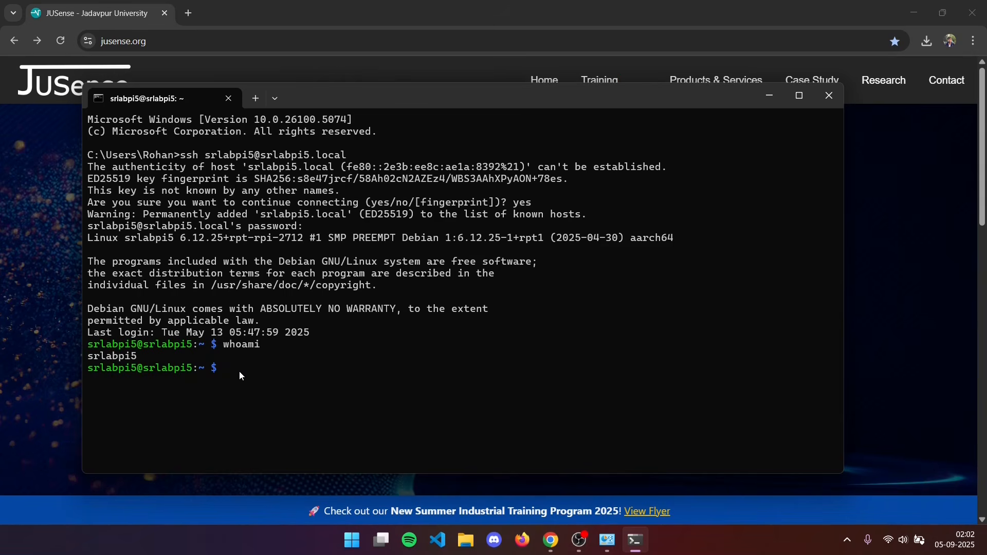
# Launch the Raspberry Pi Software Configuration Tool with sudo raspi-config.
pyautogui.write('sudo raspi-c')
pyautogui.press('Tab')
pyautogui.press('Return')
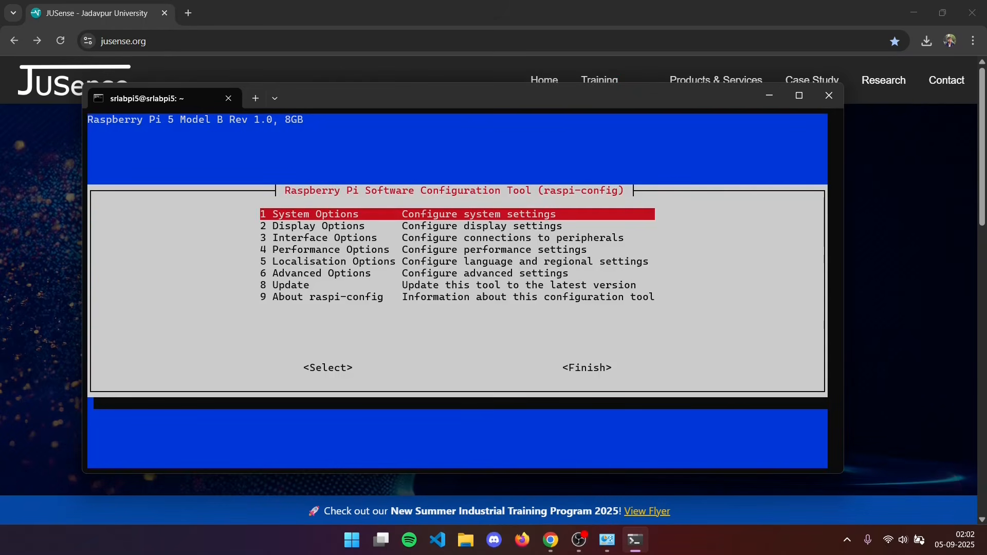
# Enable the VNC Server under Interface Options in raspi-config and return to the tool's main list.
pyautogui.press('Down')
pyautogui.press('Down')
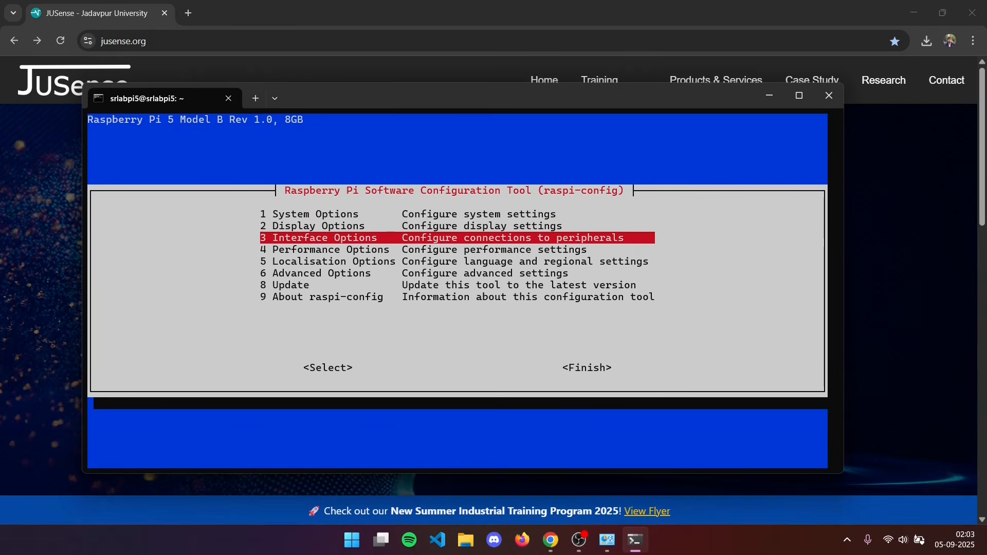
pyautogui.press('Return')
pyautogui.press('Down')
pyautogui.press('Down')
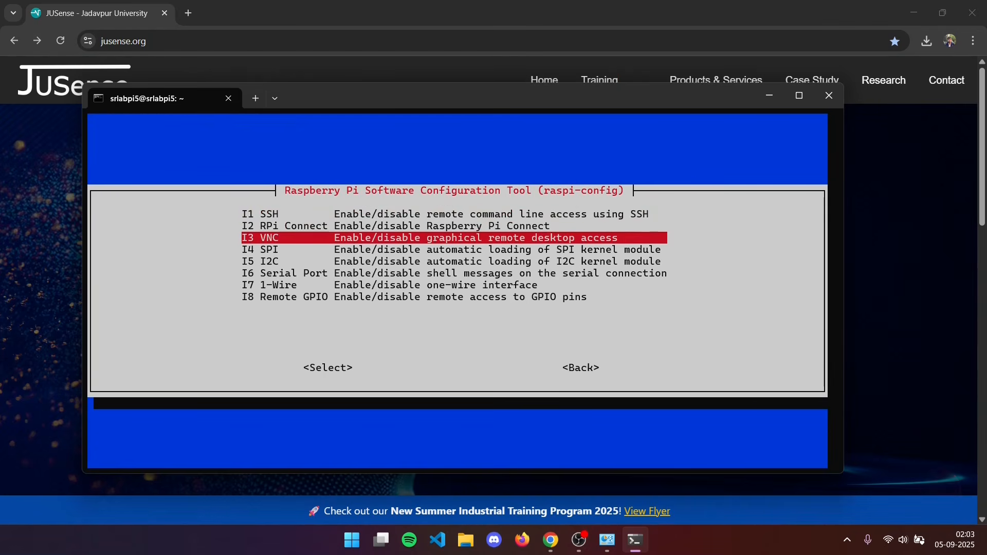
pyautogui.press('Return')
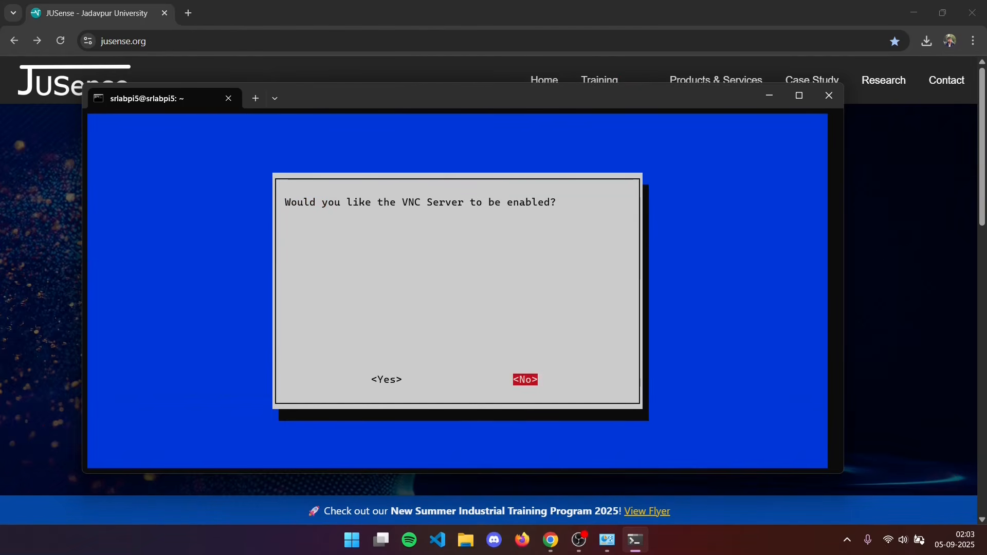
pyautogui.press('Left')
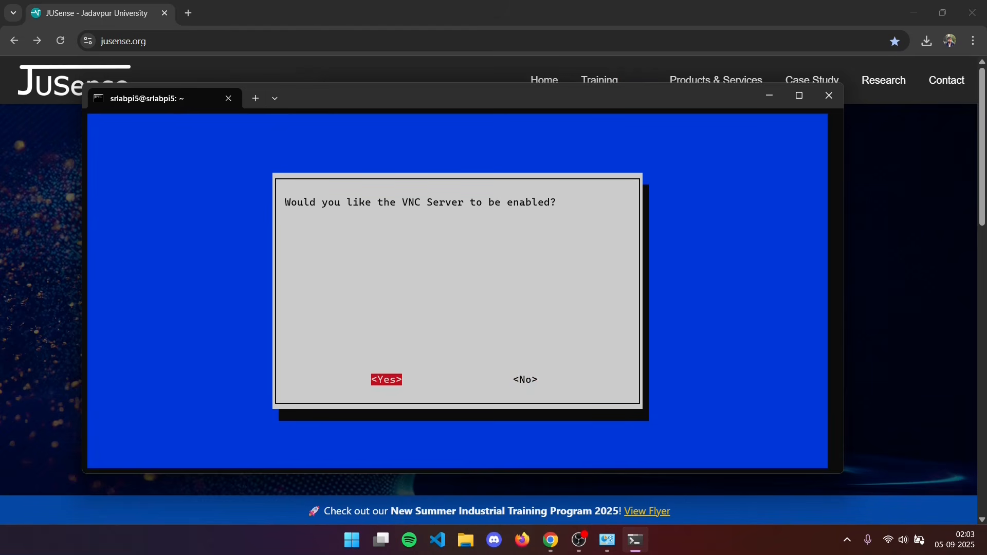
pyautogui.press('Return')
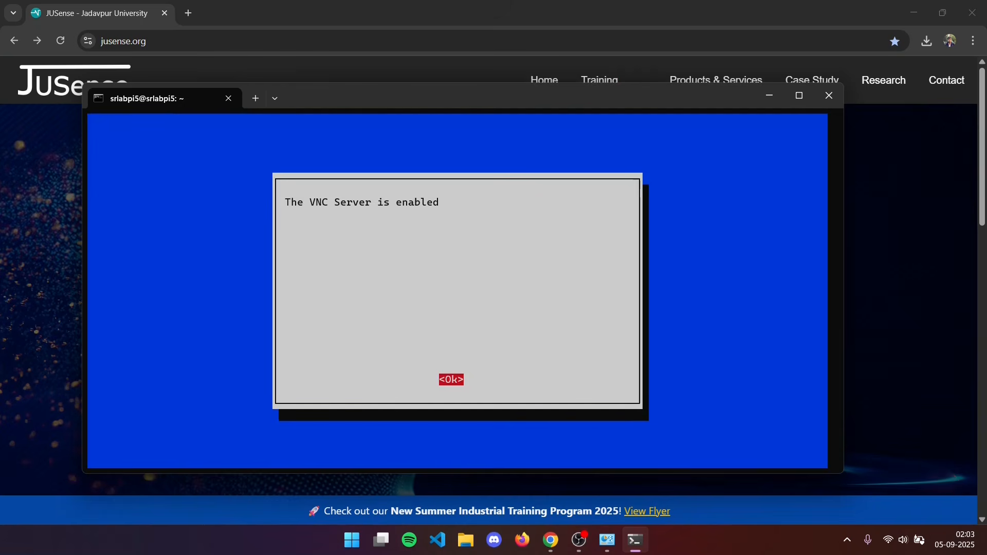
pyautogui.press('Return')
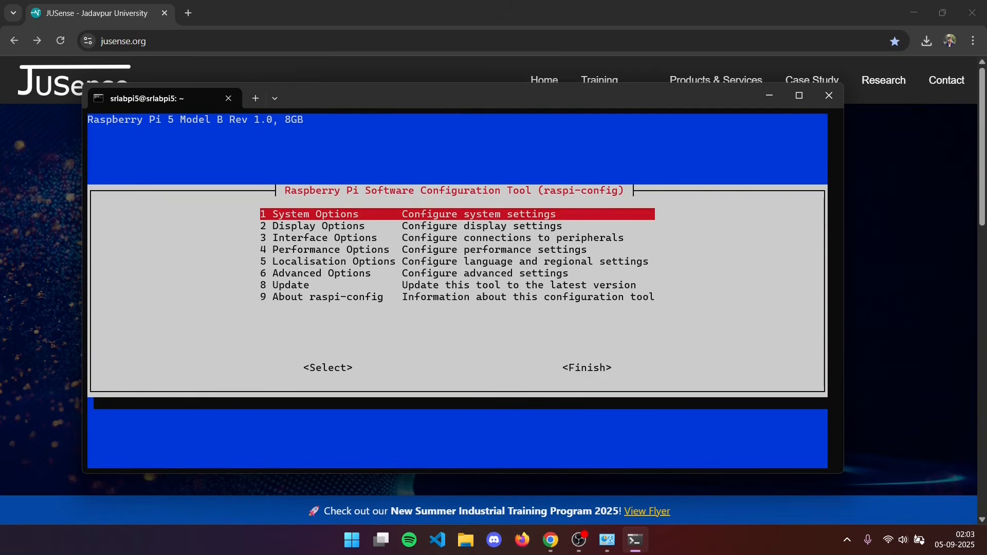
# Finish the raspi-config session and return to the Raspberry Pi's shell prompt.
pyautogui.press('Tab')
pyautogui.press('Tab')
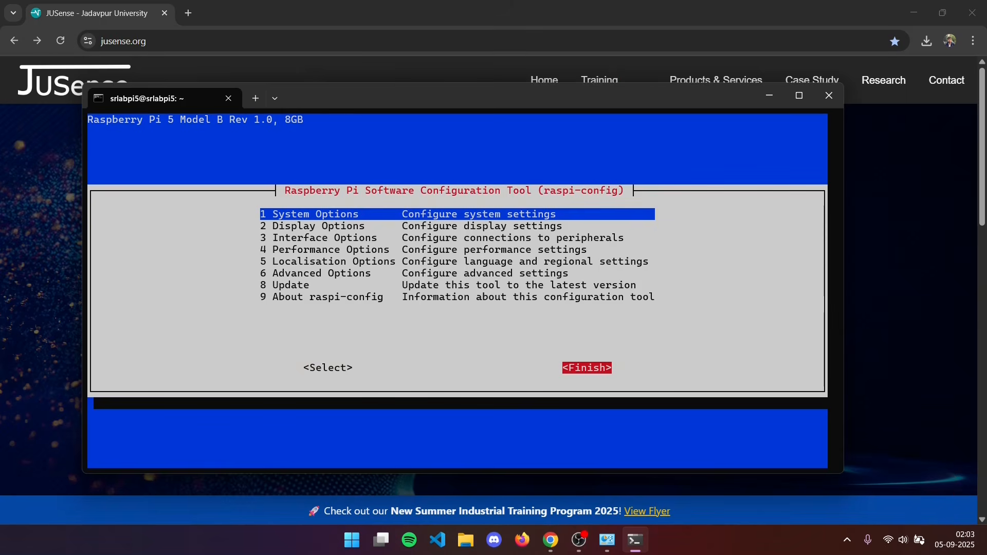
pyautogui.press('Return')
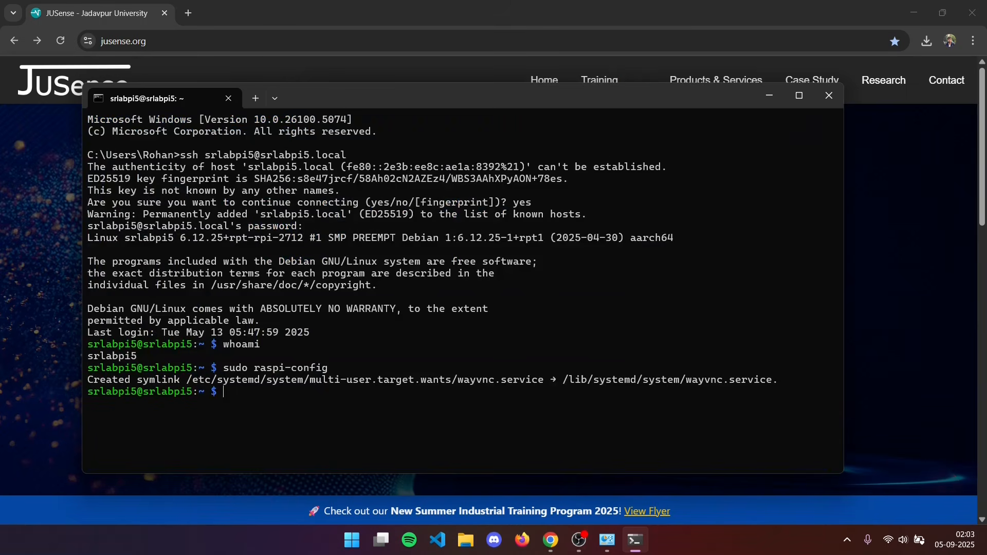
# Switch to RealVNC Viewer by searching for vnc, and start using it without signing in and with anonymous usage data disabled.
pyautogui.press('super')
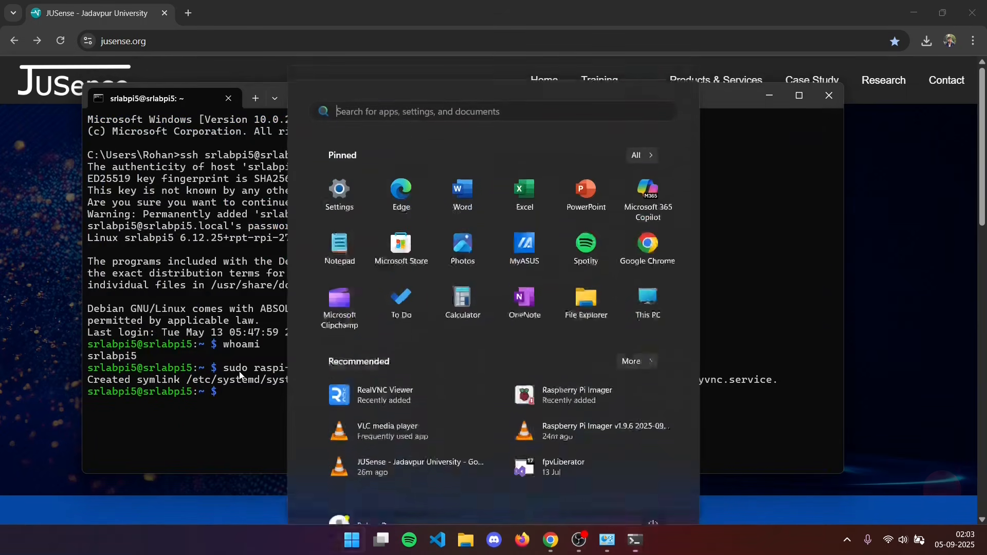
pyautogui.write('vns')
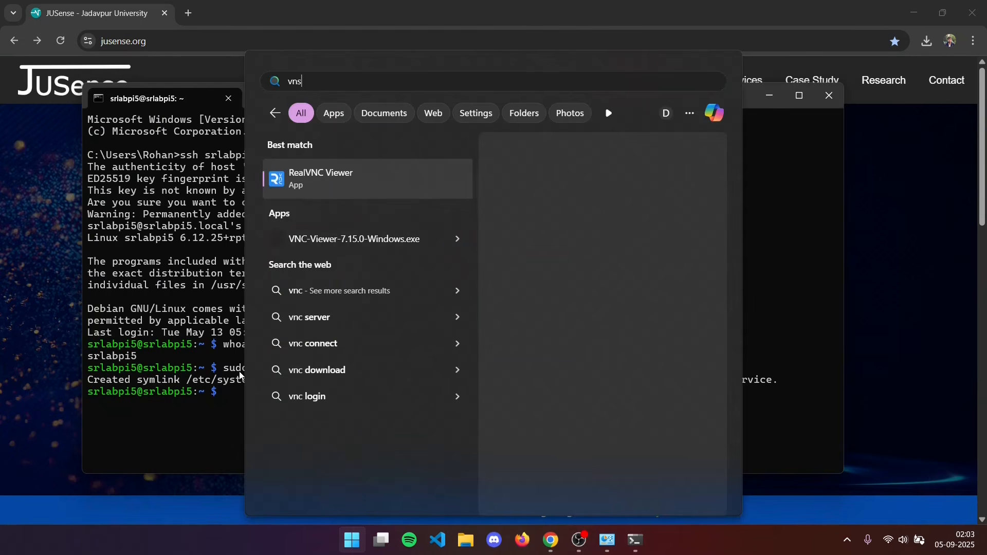
pyautogui.press('BackSpace')
pyautogui.write('c')
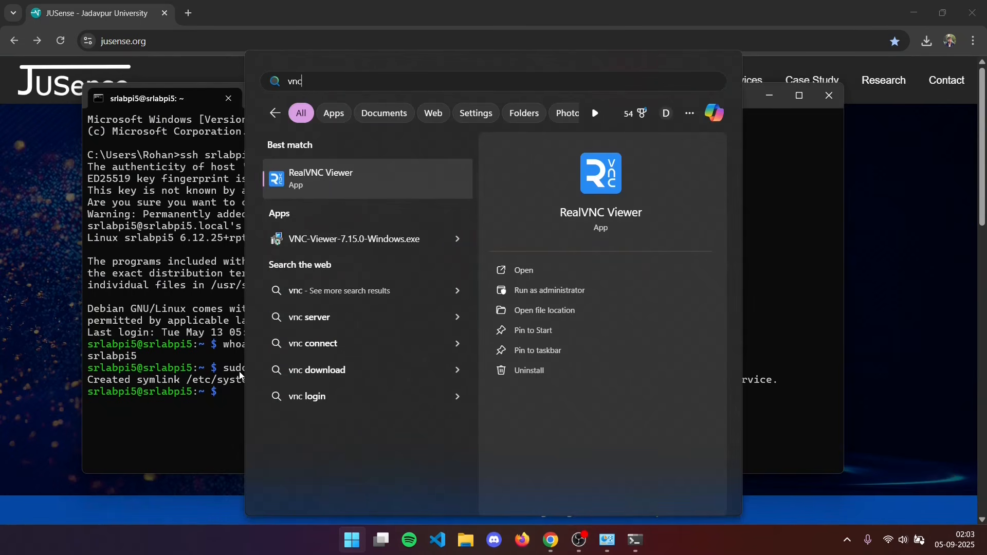
pyautogui.press('Return')
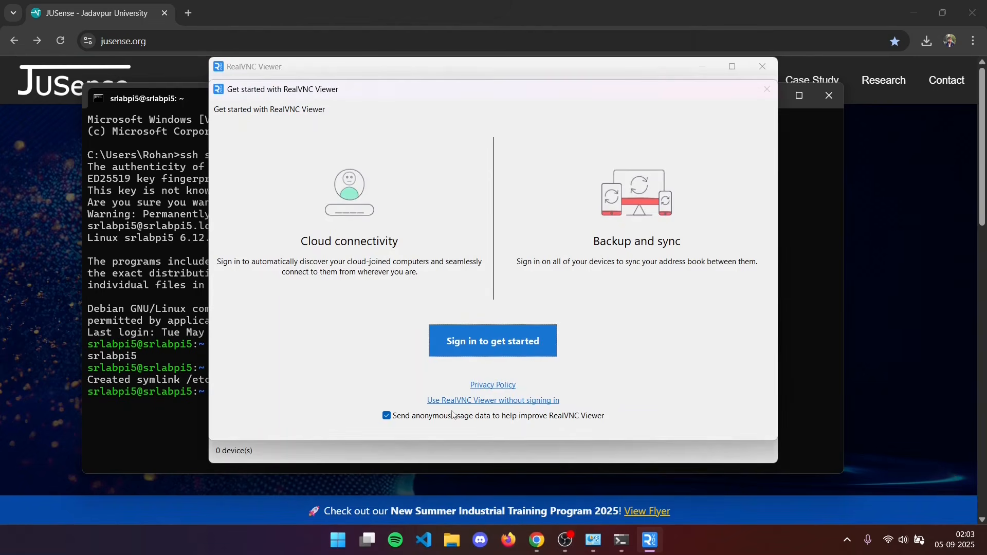
pyautogui.click(409, 419)
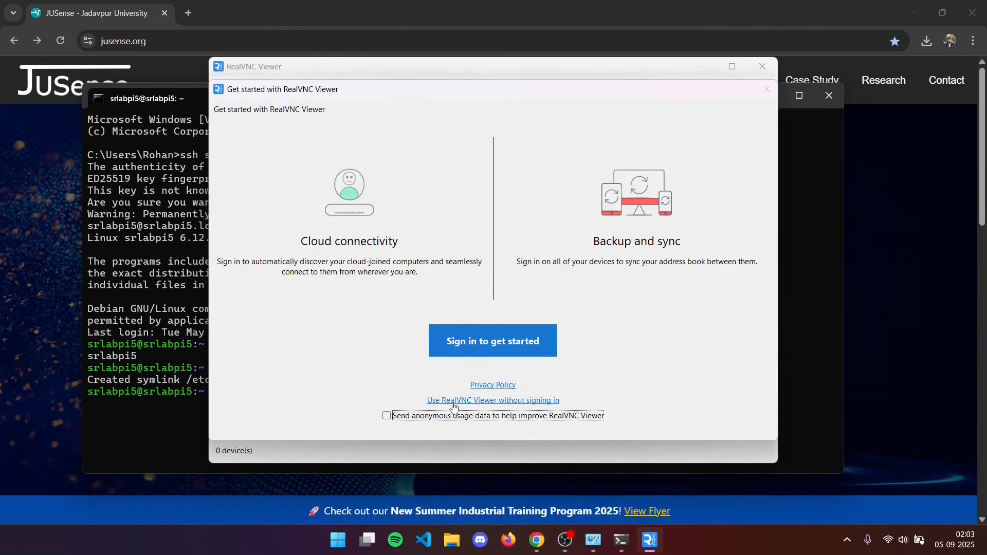
pyautogui.click(489, 402)
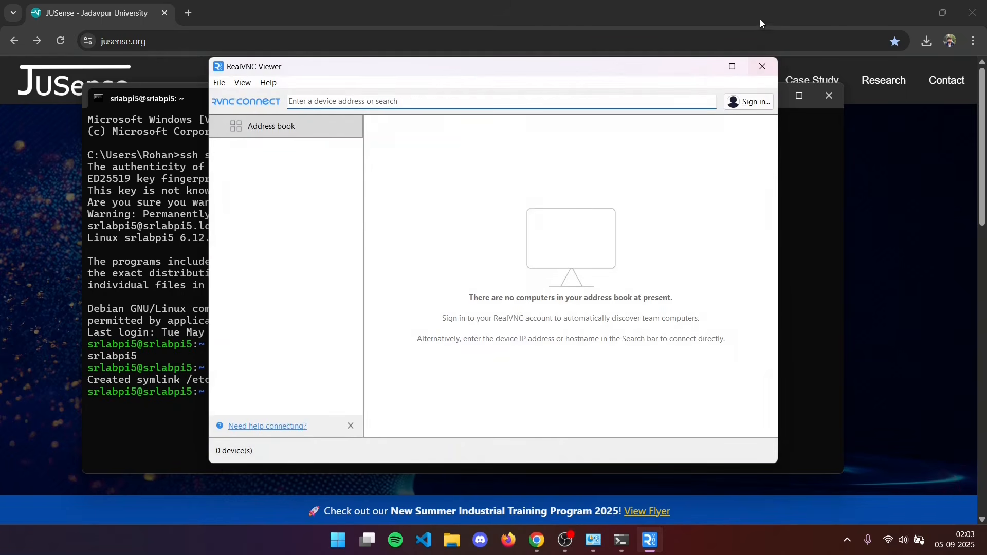
# Connect to the device address srlabpi5.local and accept the identity check for the unrecognised device.
pyautogui.click(481, 99)
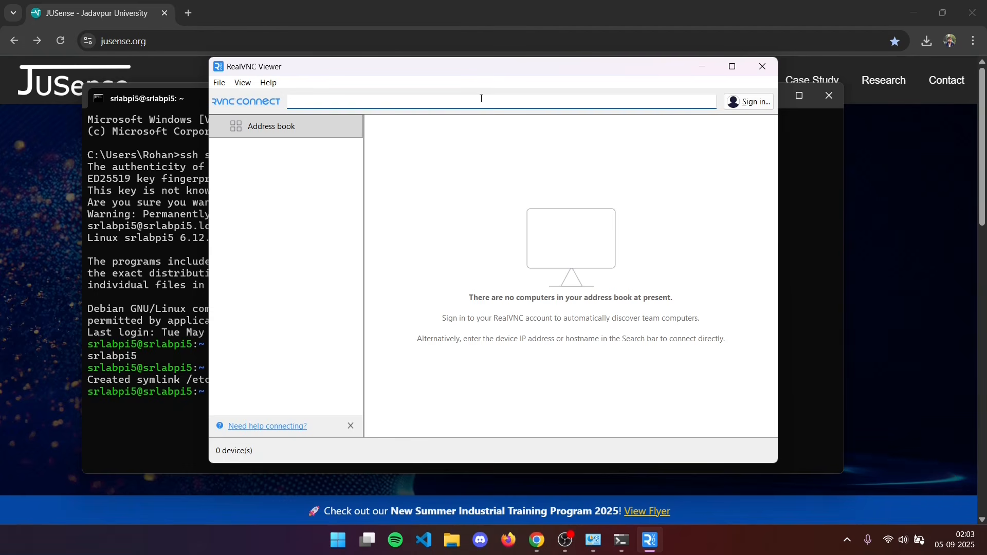
pyautogui.write('srlab')
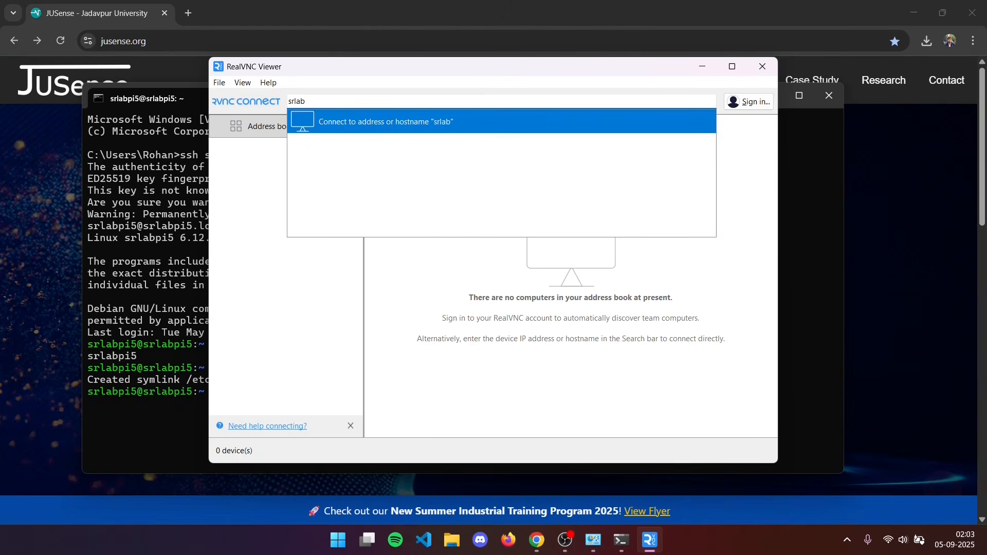
pyautogui.write('pi5.local')
pyautogui.press('Return')
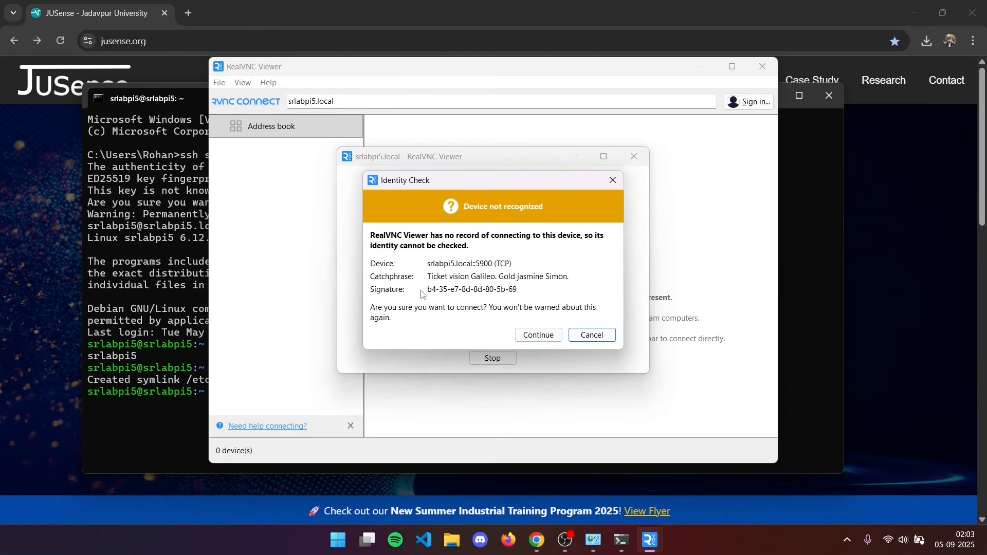
pyautogui.click(554, 335)
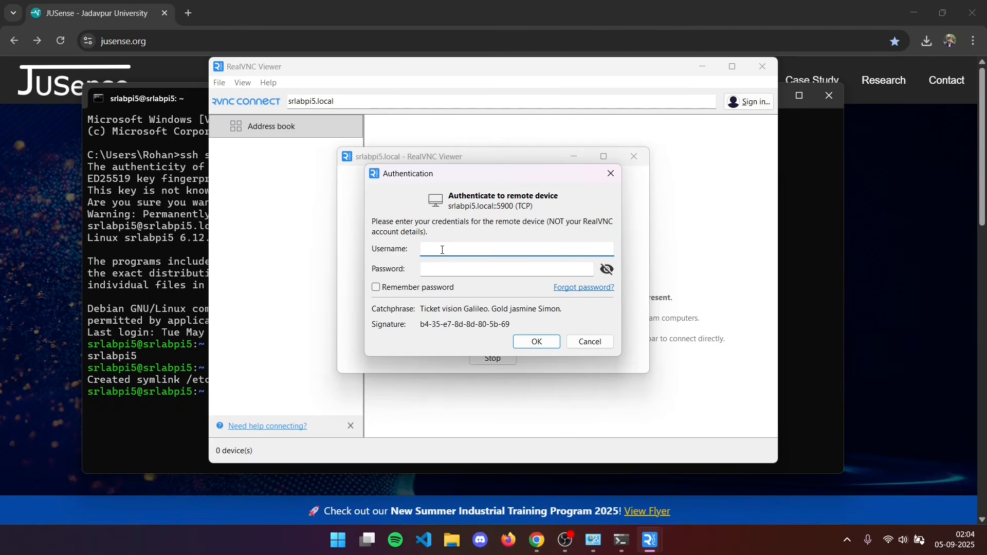
# Authenticate to the remote device with username srlabpi5 and the account password, with Remember password enabled.
pyautogui.write('srlabpi5')
pyautogui.press('Tab')
pyautogui.write('••••••••')
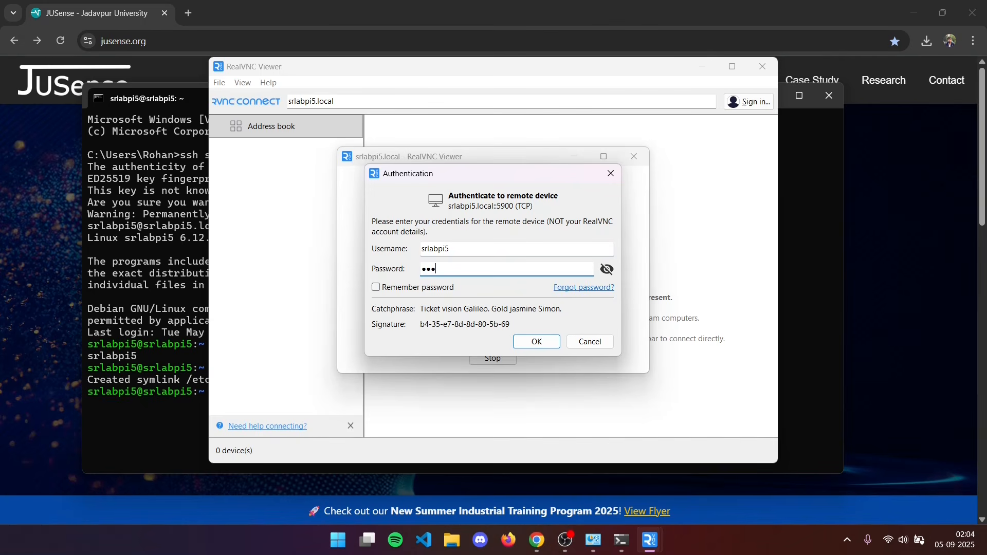
pyautogui.write('•')
pyautogui.click(376, 287)
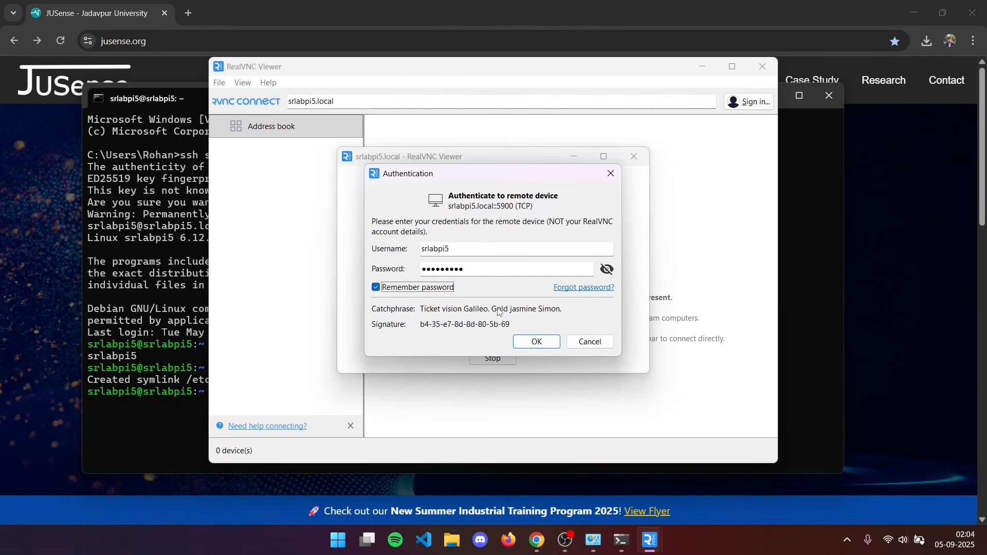
pyautogui.click(536, 342)
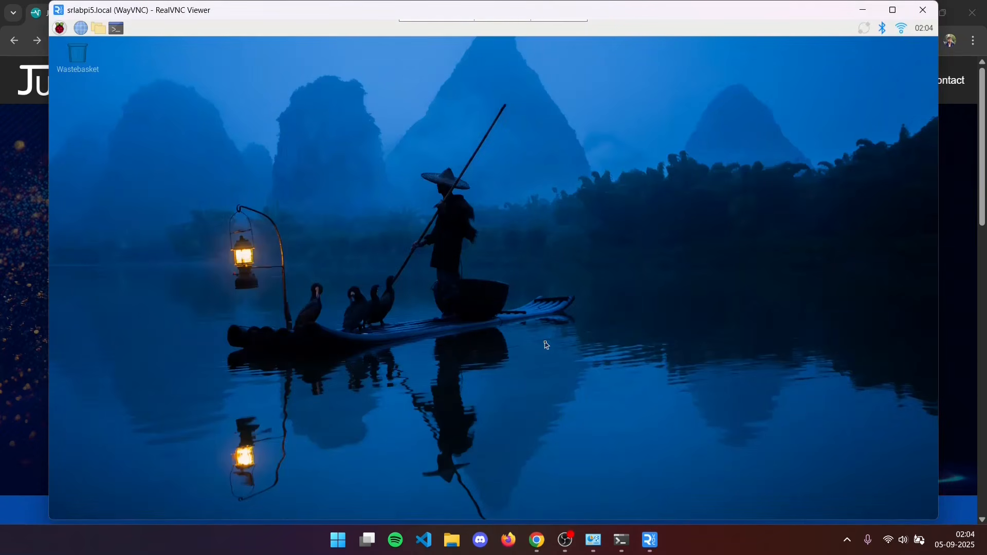
# Maximise the remote desktop window and open a terminal on the Raspberry Pi desktop.
pyautogui.click(892, 9)
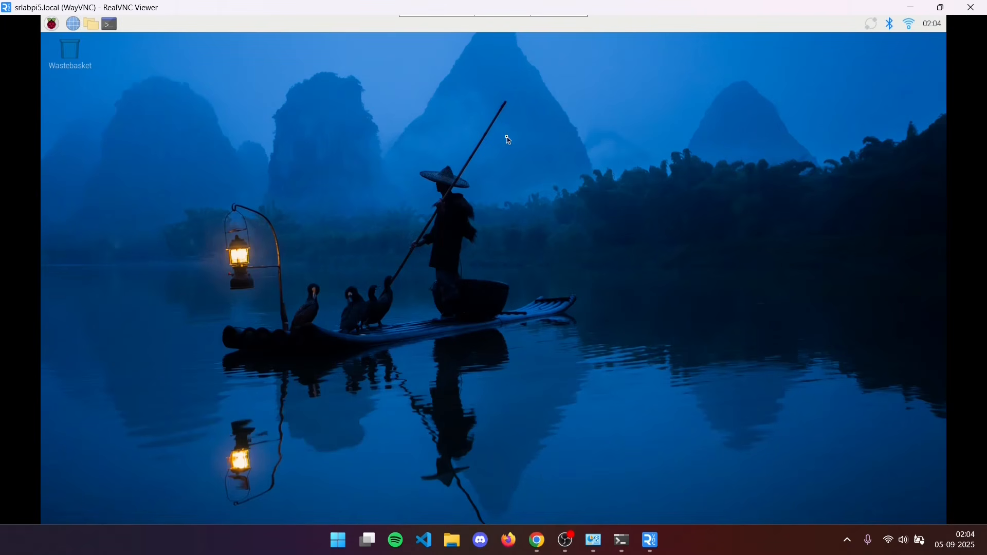
pyautogui.click(110, 25)
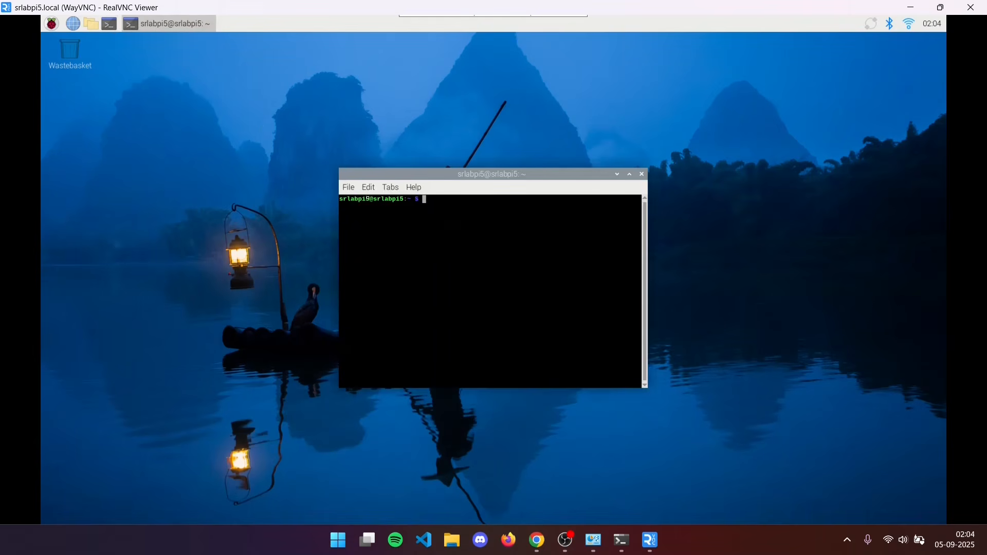